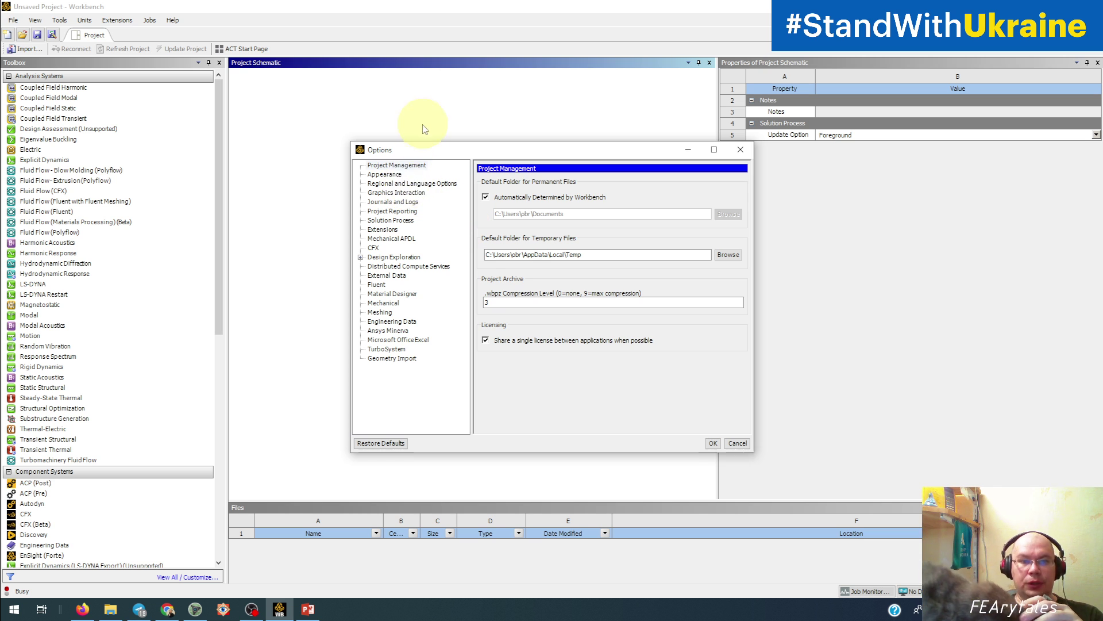
- Close and reopen the Workbench Options dialog, and place it over the project schematic
left_click_drag(444, 154, 439, 129)
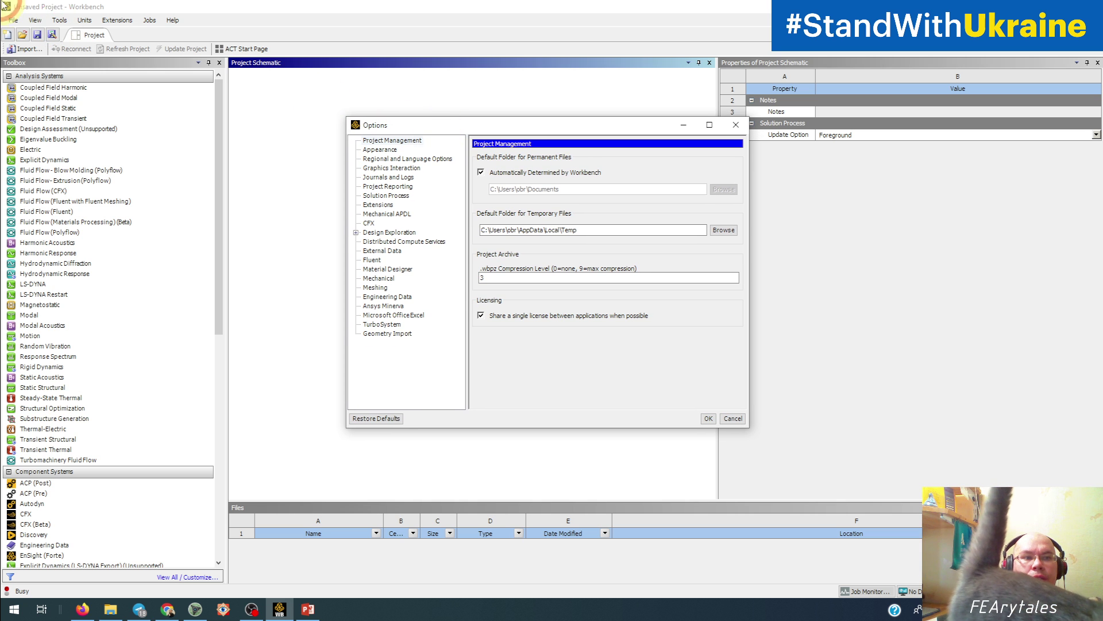
left_click(736, 125)
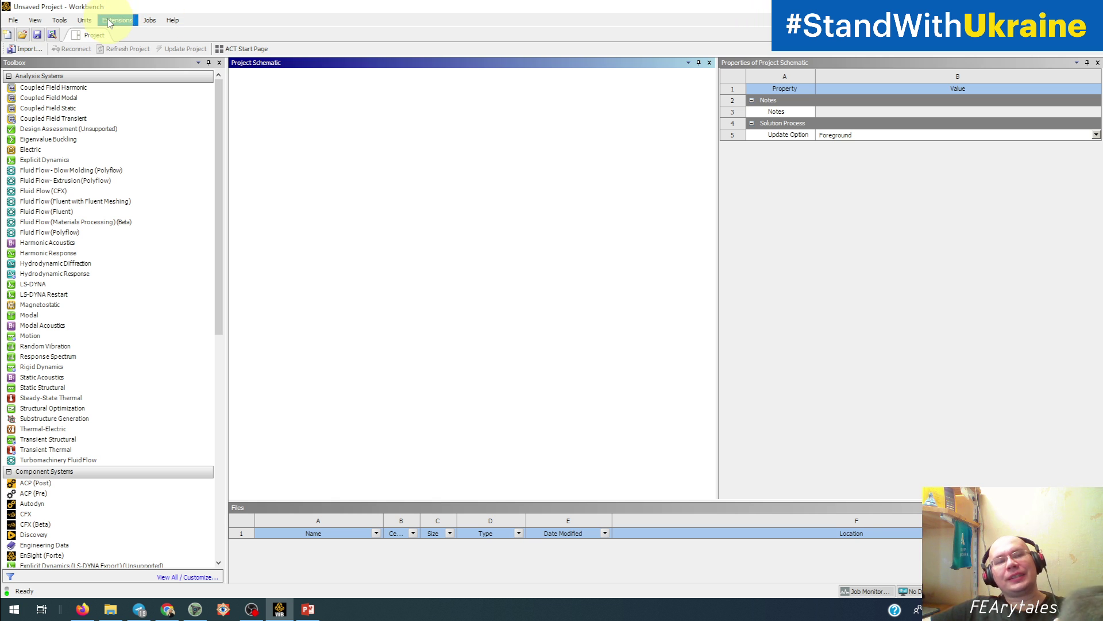
left_click(59, 21)
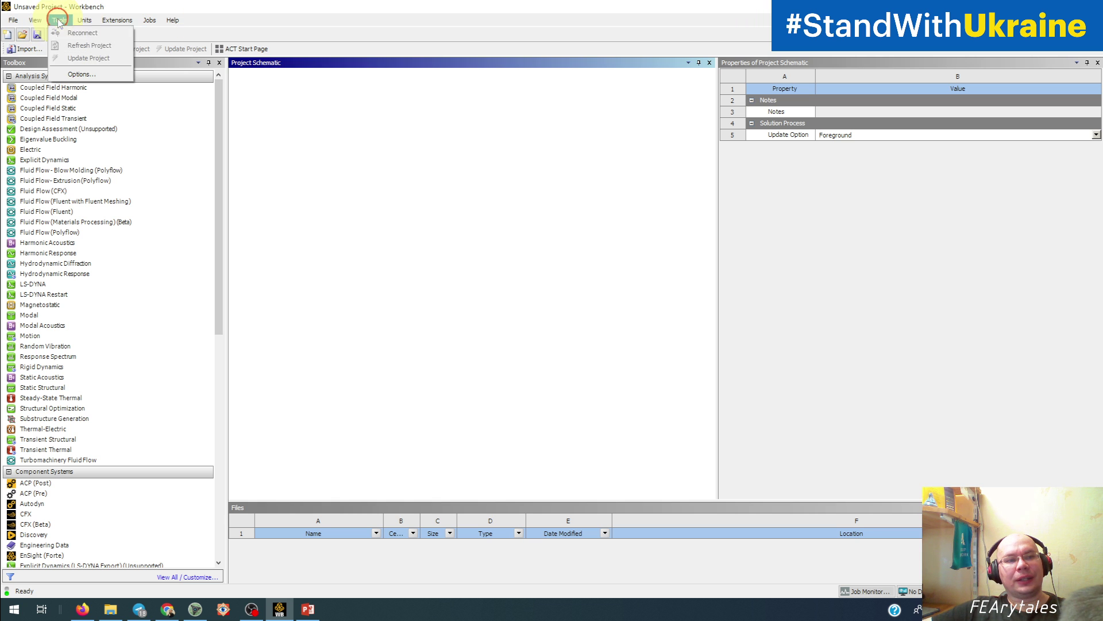
left_click(79, 74)
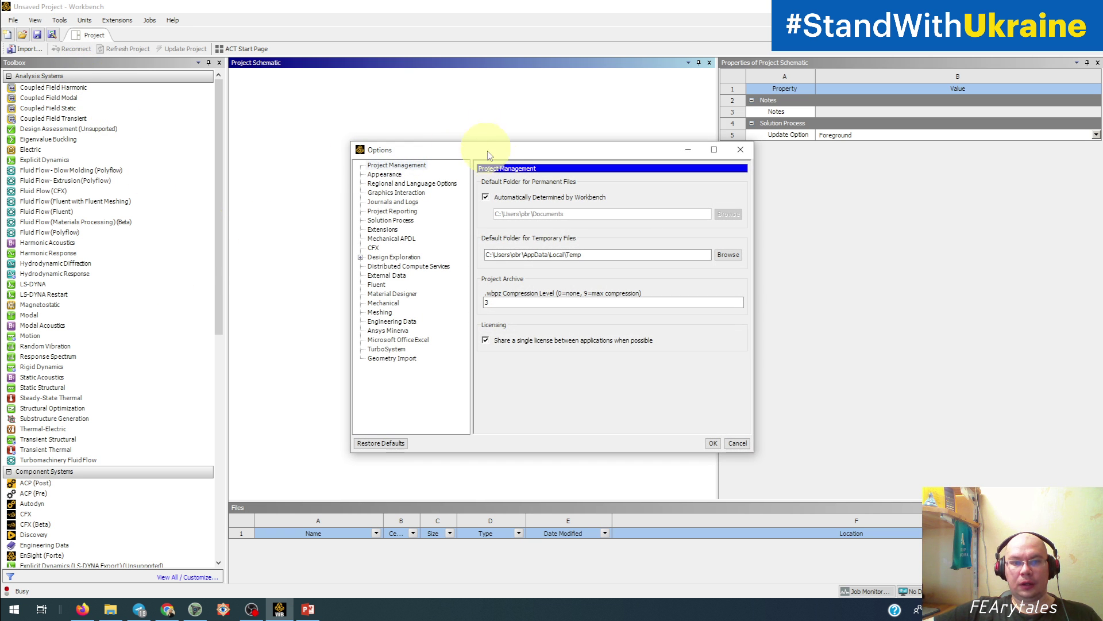
left_click_drag(501, 157, 535, 141)
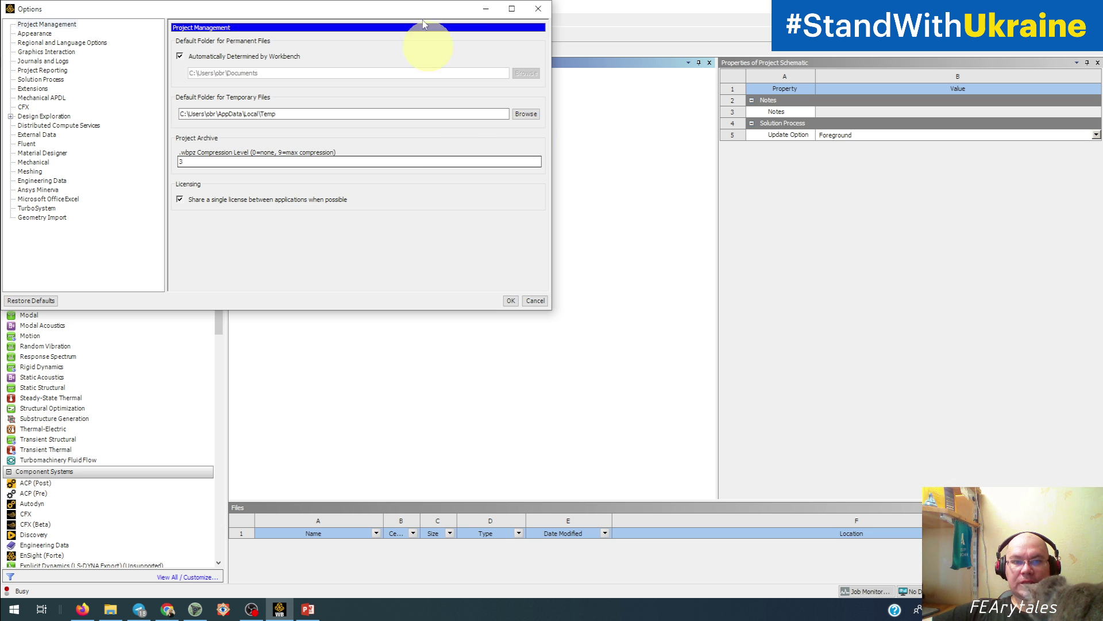
left_click_drag(417, 8, 542, 182)
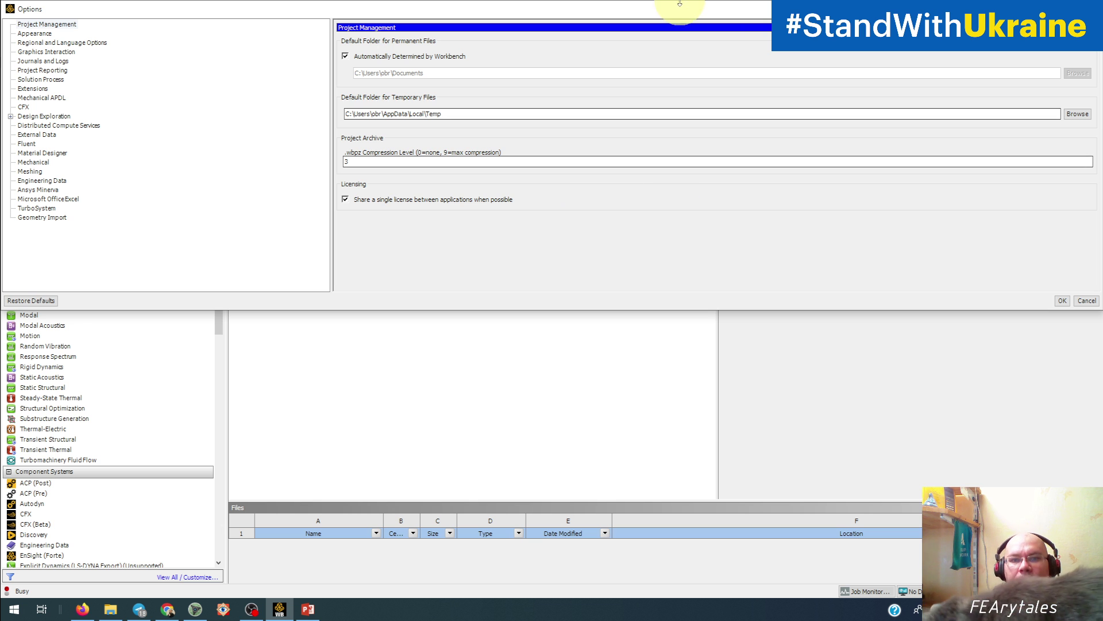
left_click_drag(649, 8, 647, 36)
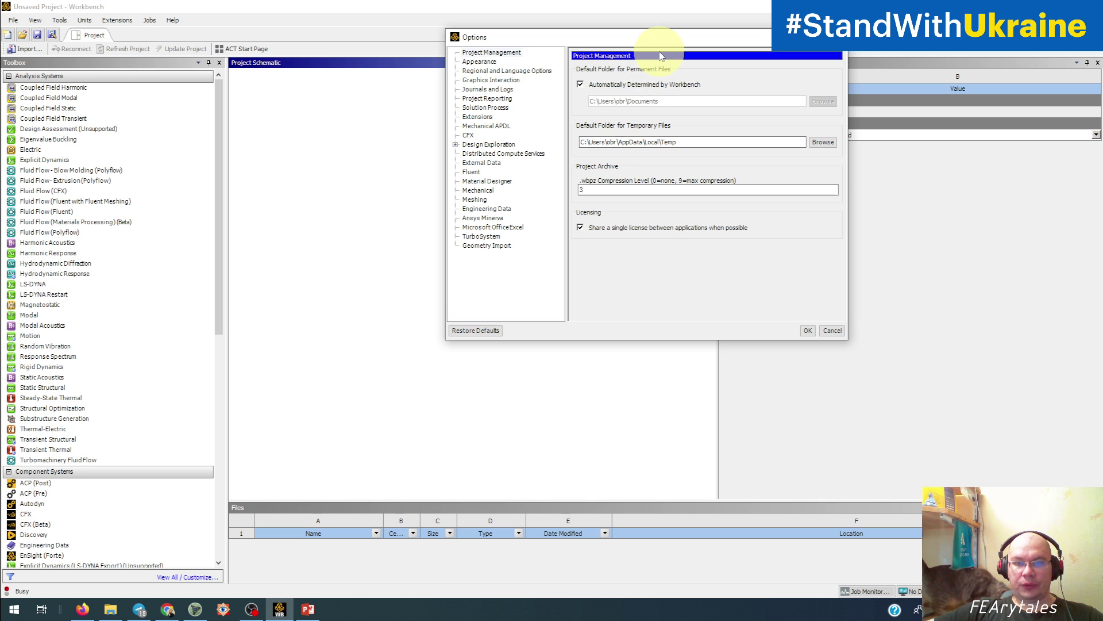
left_click_drag(661, 37, 560, 72)
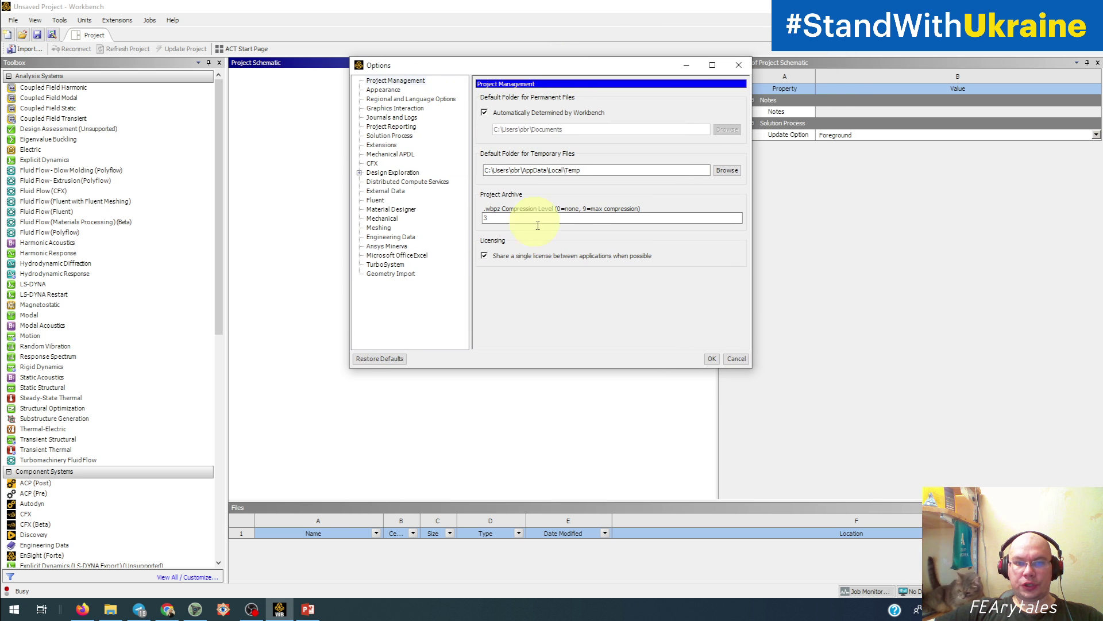
- Examine the default temporary files folder and the archive compression level in the Project Management options
double_click(604, 171)
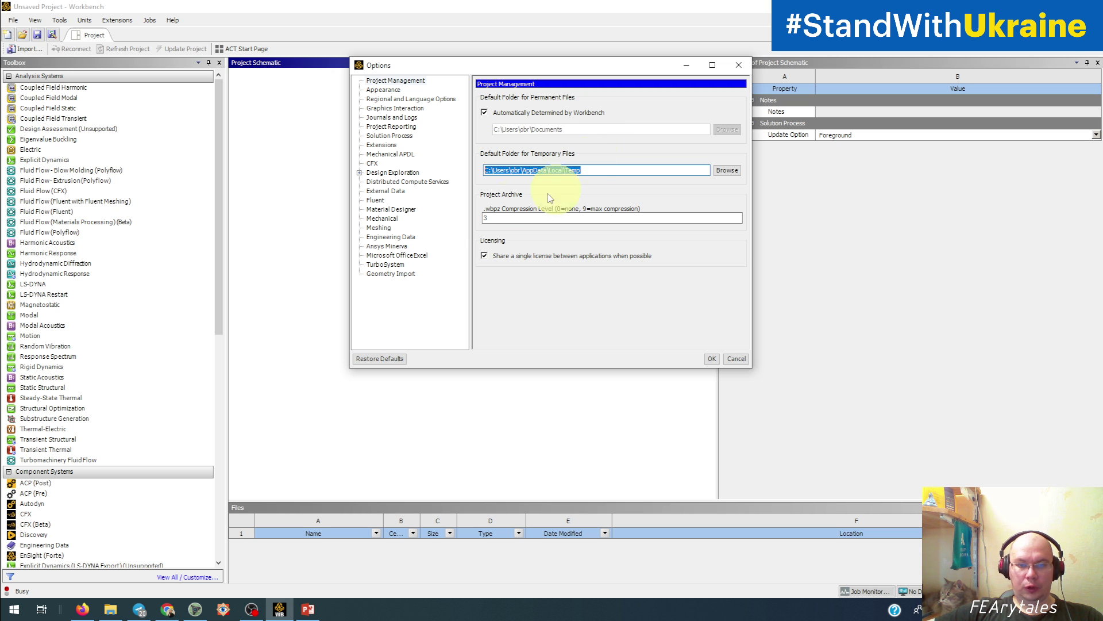
left_click(512, 218)
left_click(724, 508)
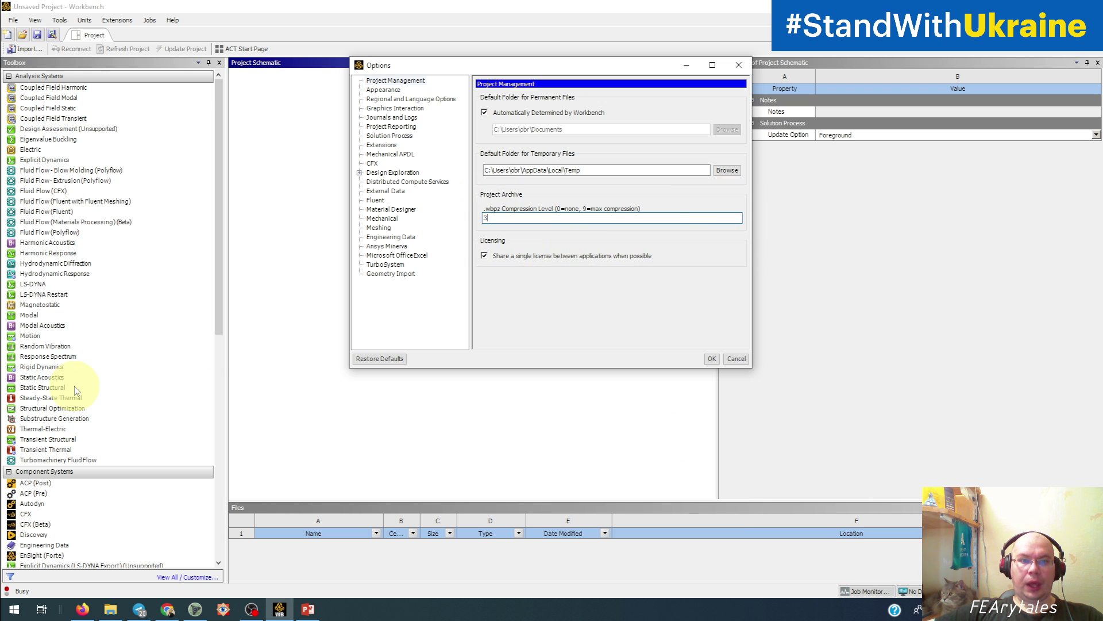
- Examine the Appearance options for the graphics background, including the available background styles and the background colors
left_click(377, 90)
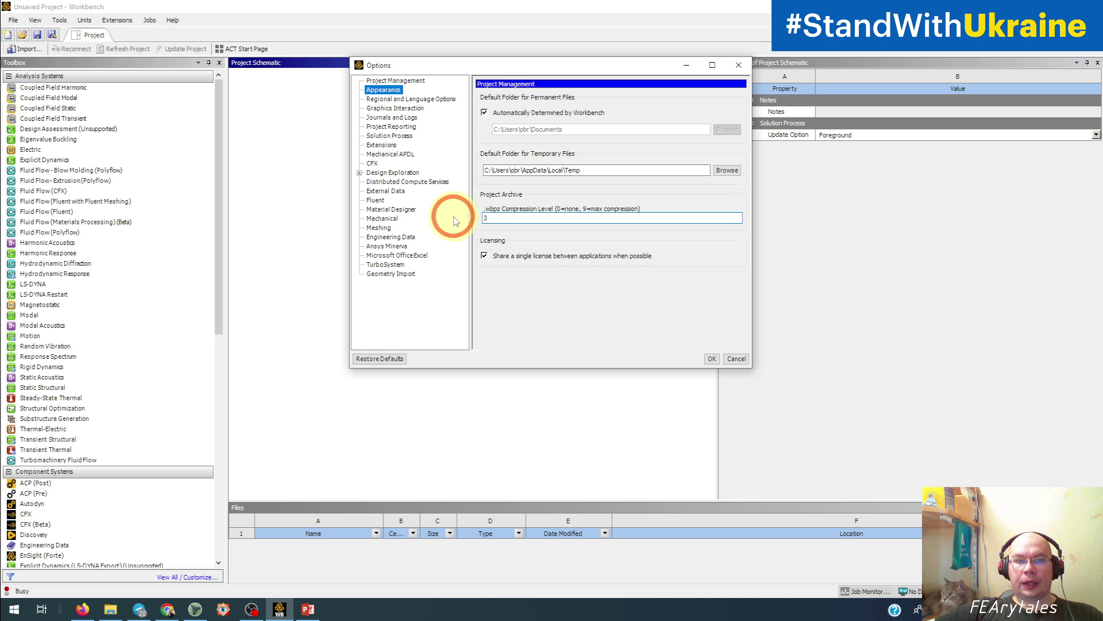
mouse_move(743, 179)
left_mouse_down()
mouse_move(734, 328)
mouse_move(733, 160)
left_mouse_up()
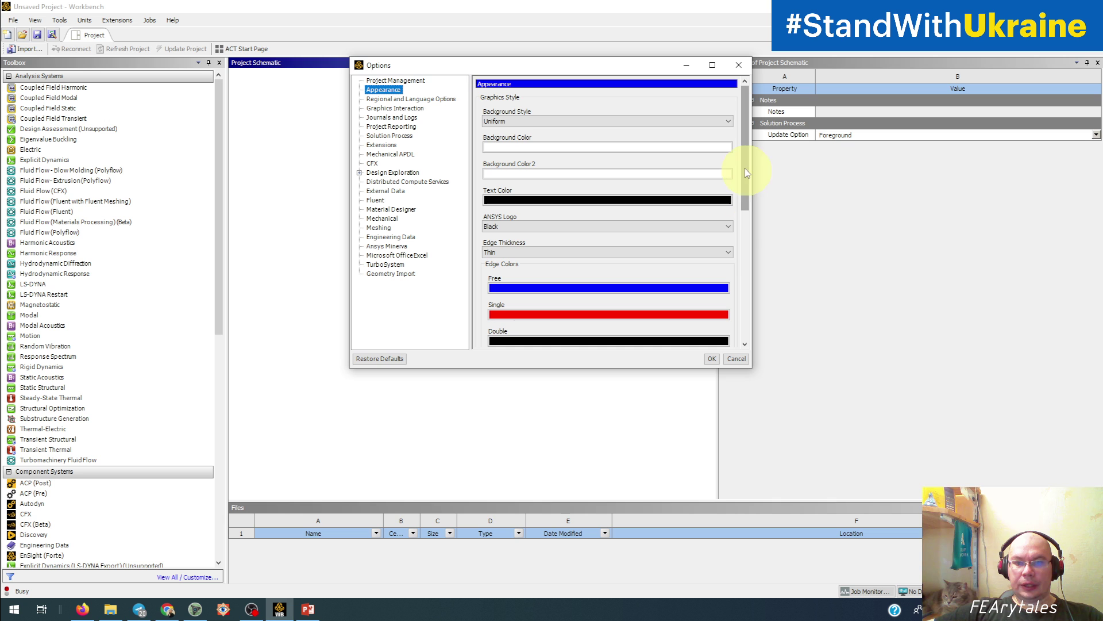
left_click(512, 122)
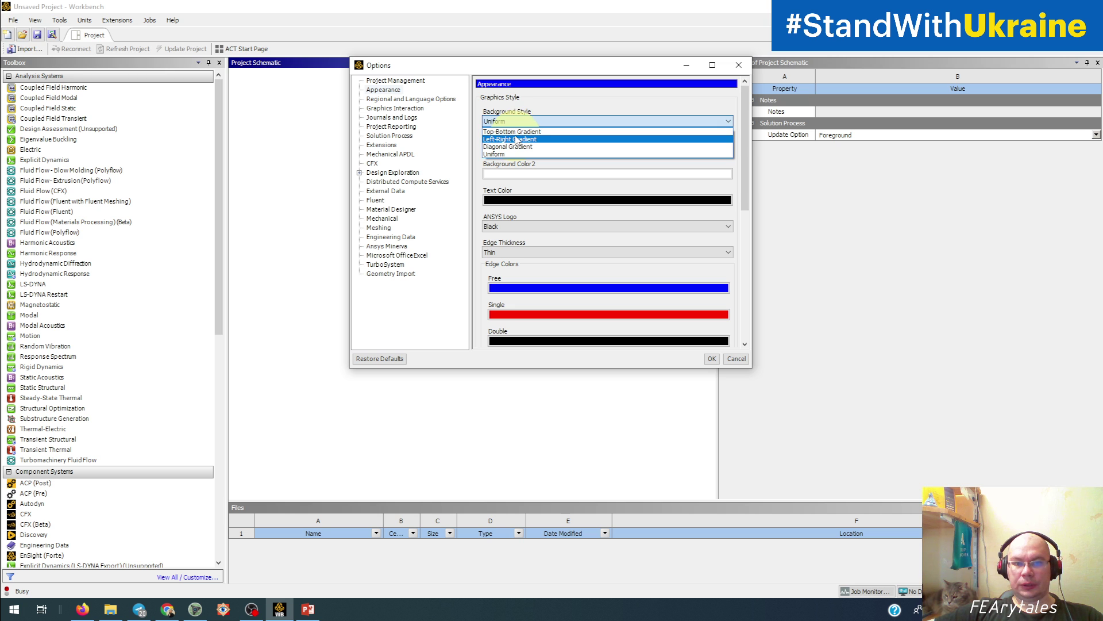
left_click(502, 158)
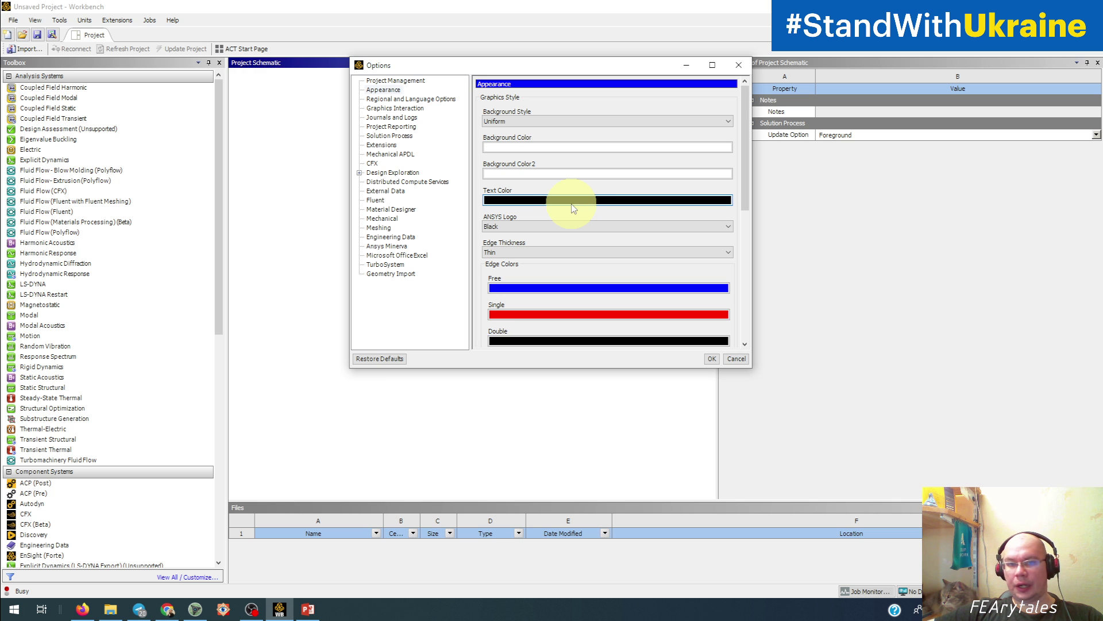
left_click(556, 118)
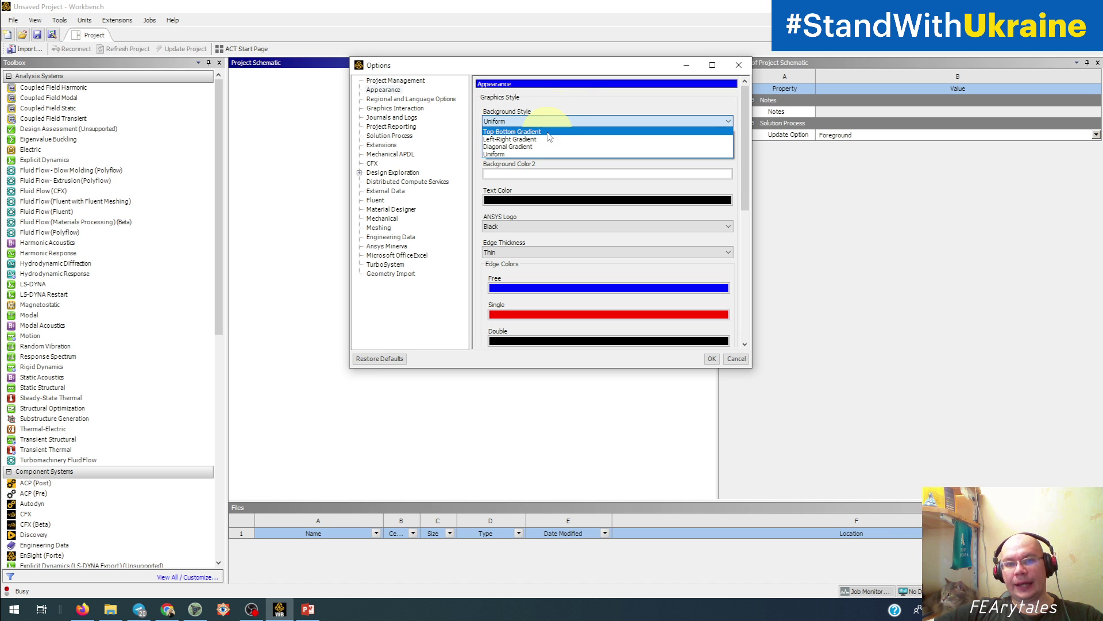
left_click(565, 111)
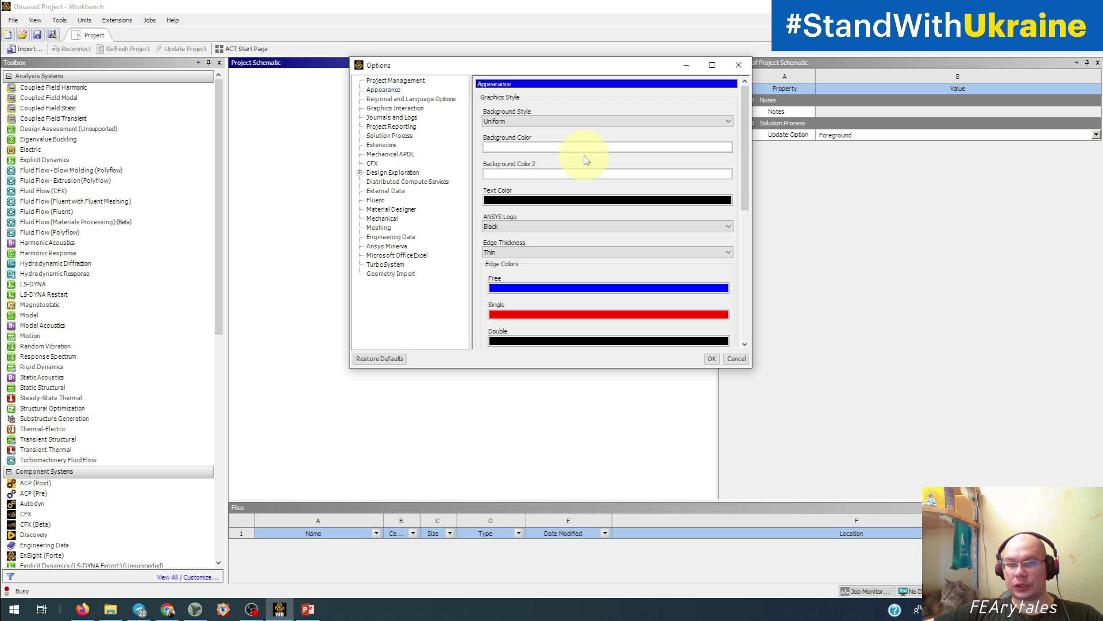
left_click(534, 120)
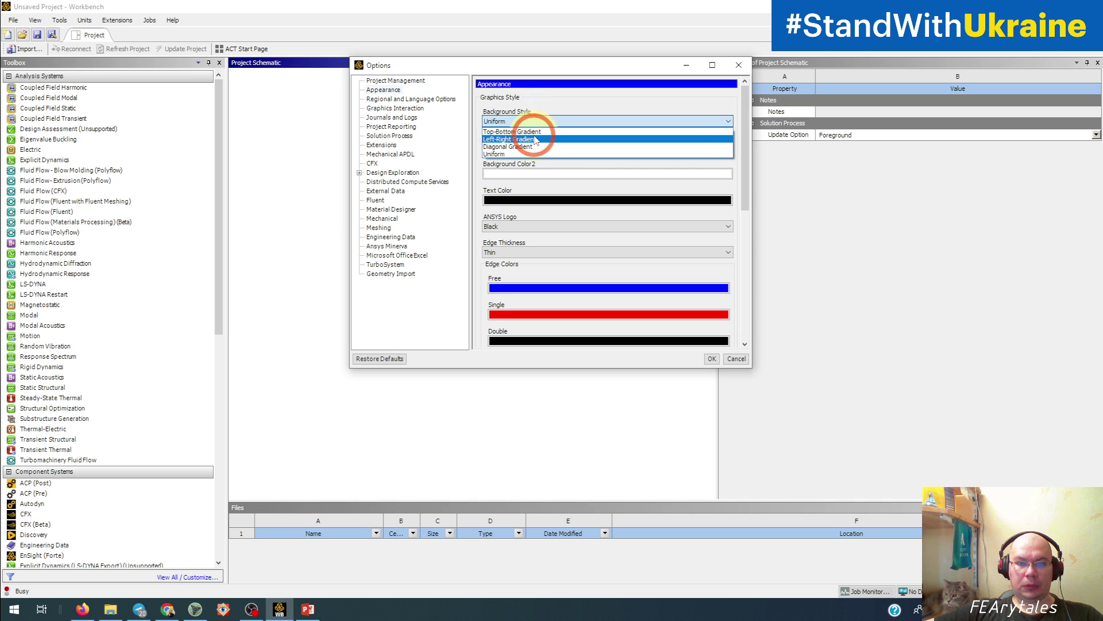
left_click(560, 101)
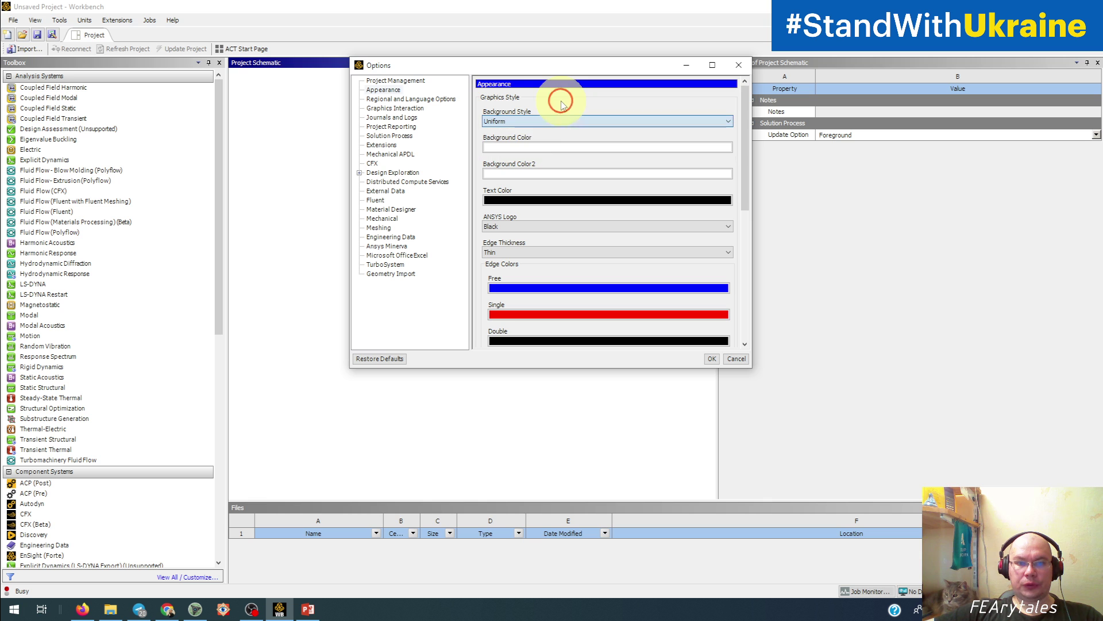
left_click(573, 146)
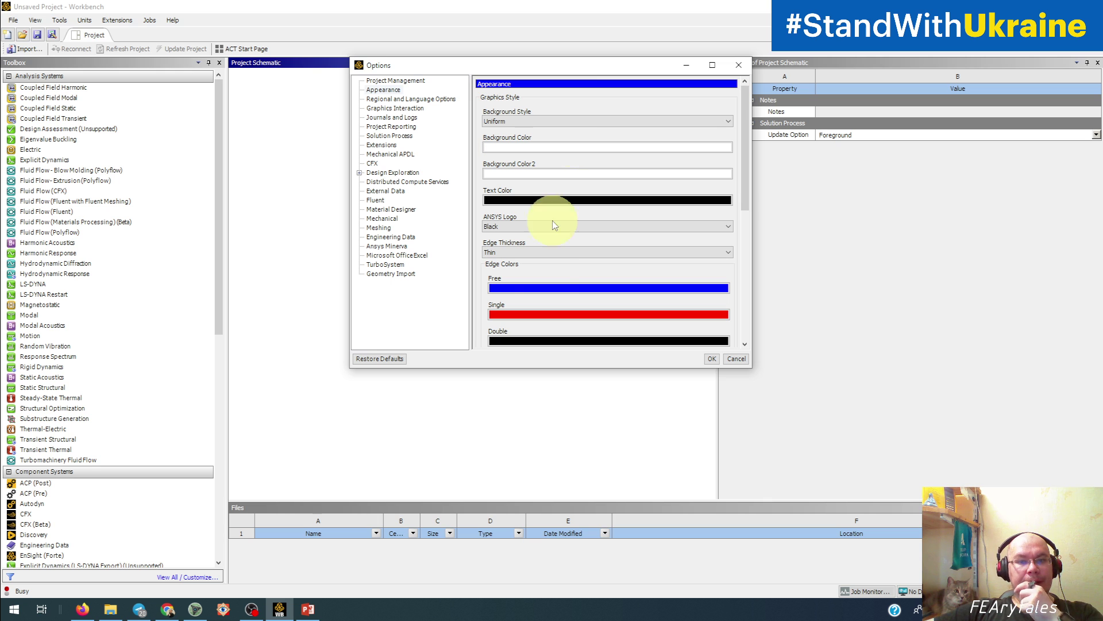
- Check the ANSYS Logo choices, and review the edge colors and display settings in the Appearance options
left_click(573, 227)
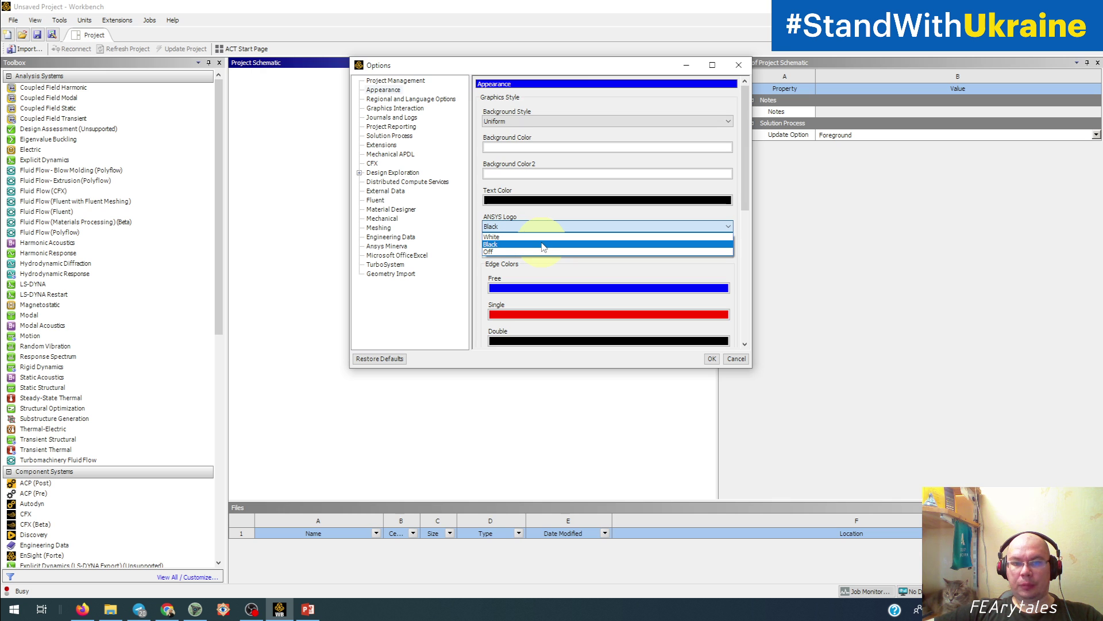
left_click(554, 213)
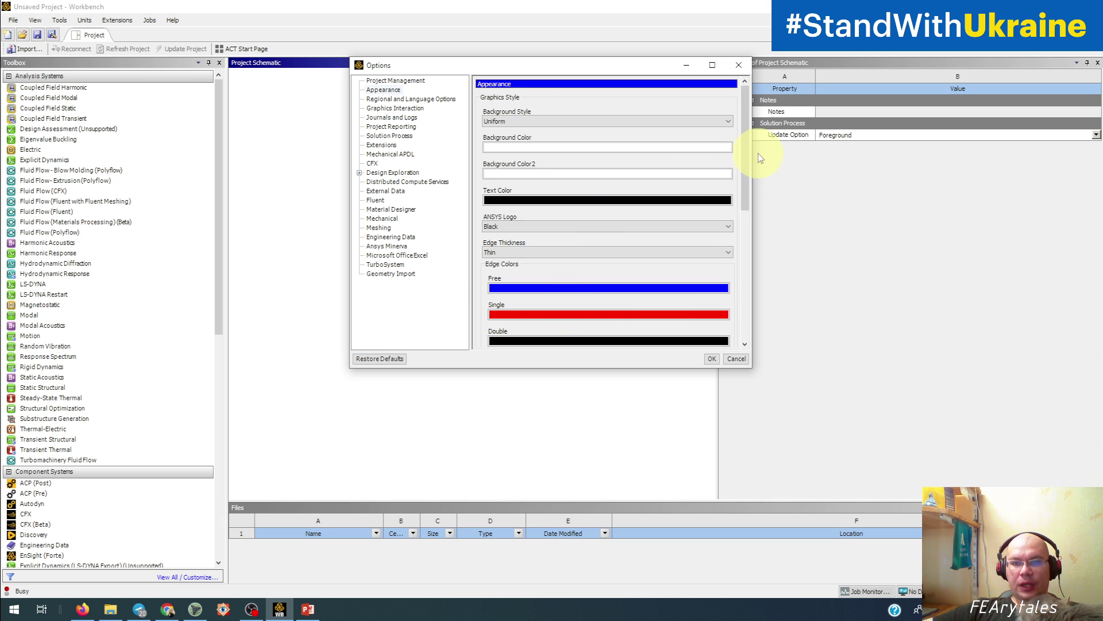
left_click_drag(745, 164, 703, 325)
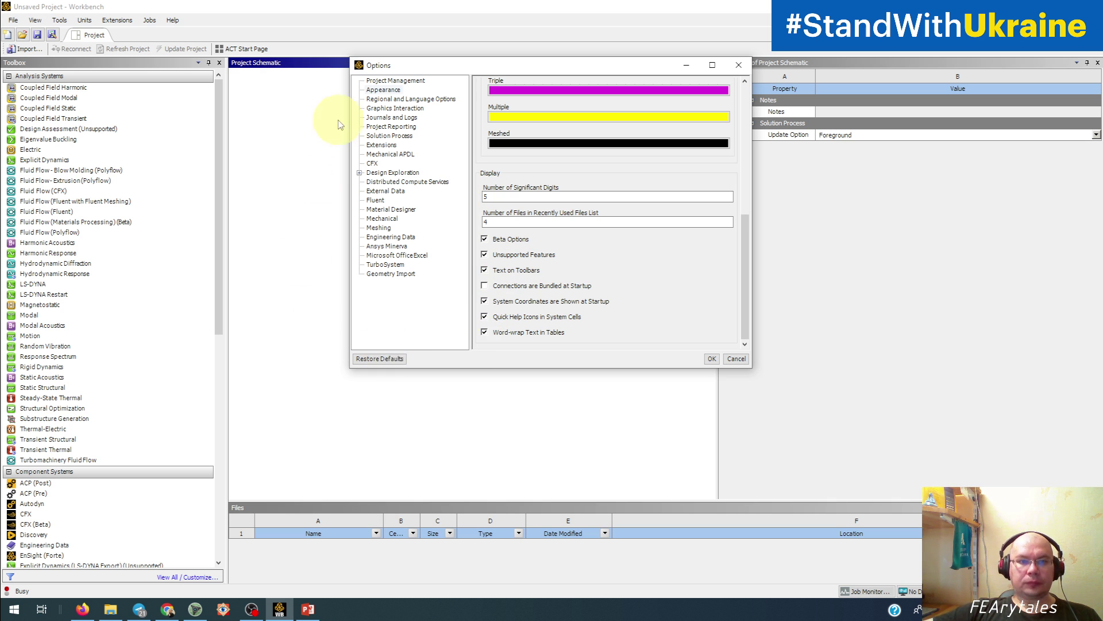
- Check which interface languages are offered in the Regional and Language Options
left_click(419, 99)
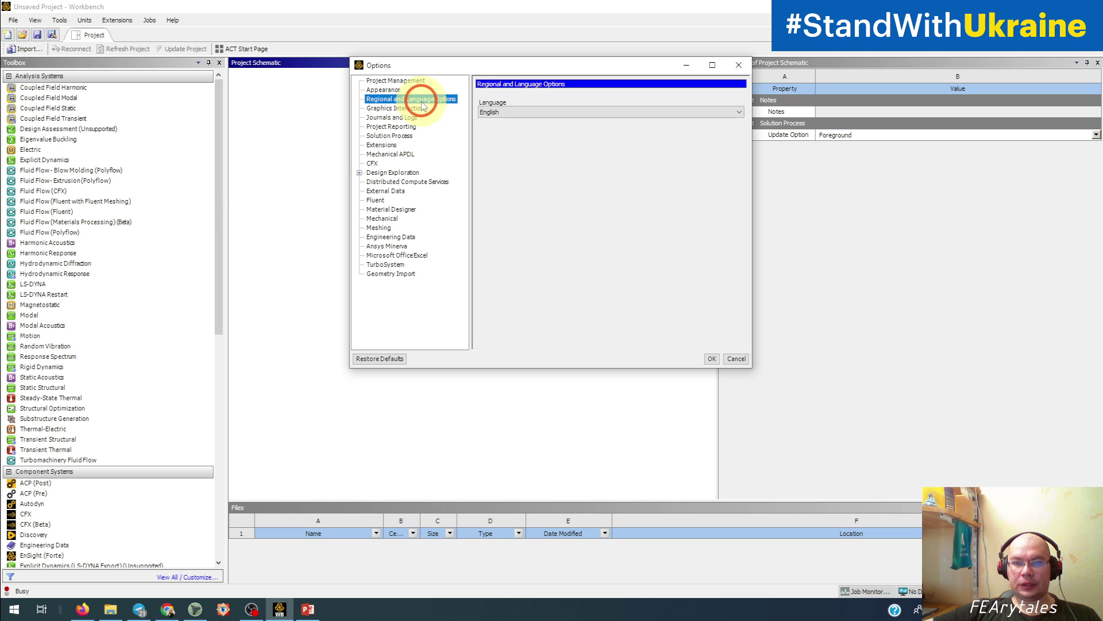
left_click(733, 113)
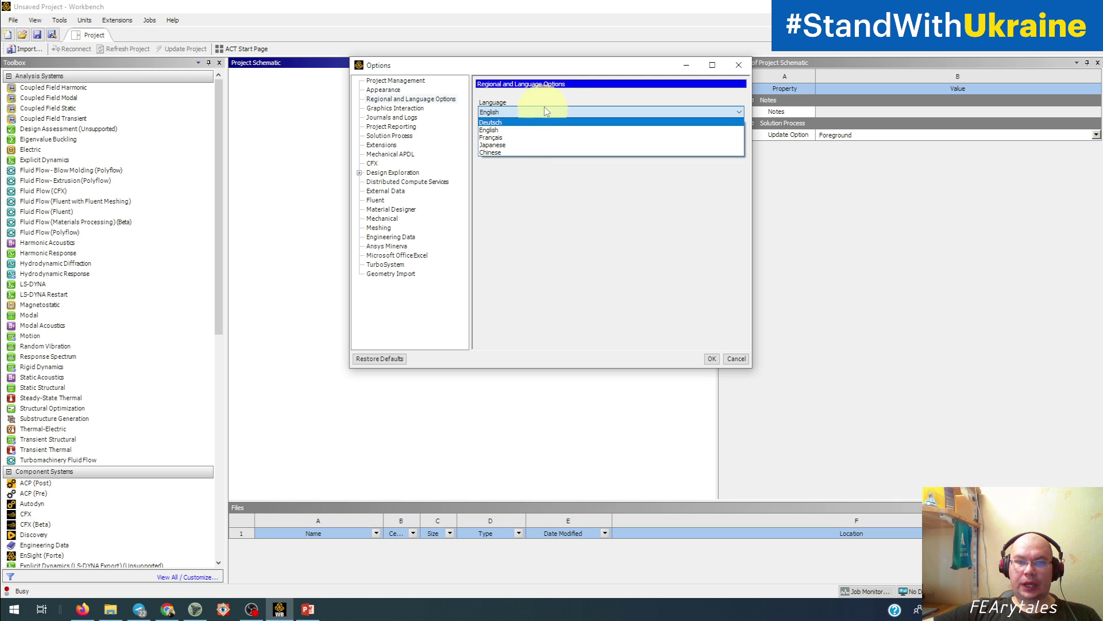
left_click(554, 93)
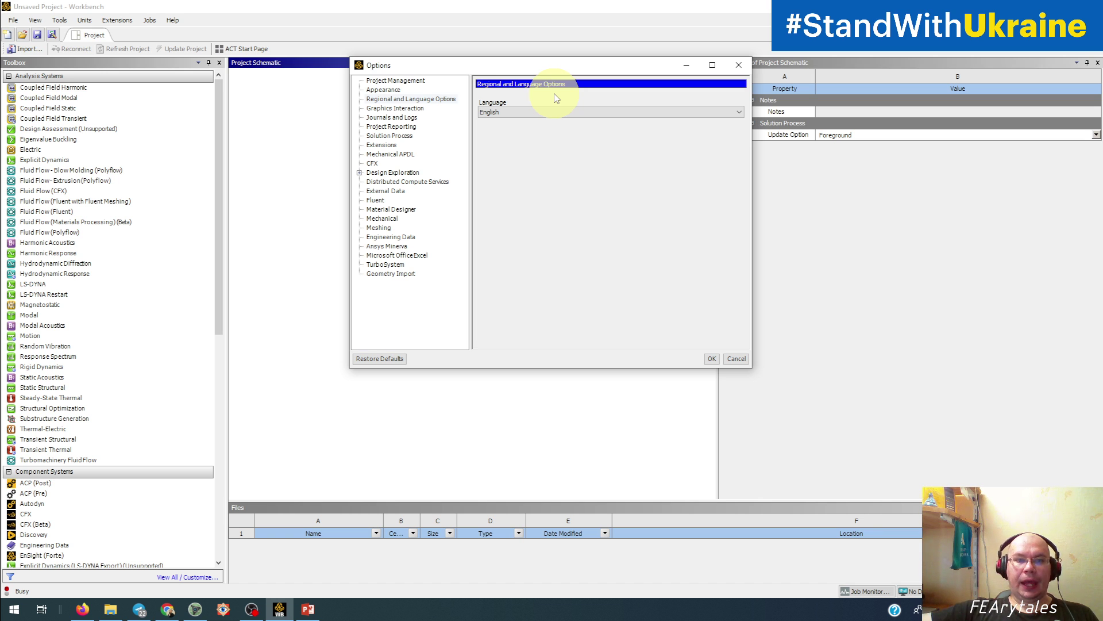
- Examine the mouse button assignments in the Graphics Interaction options
left_click(396, 108)
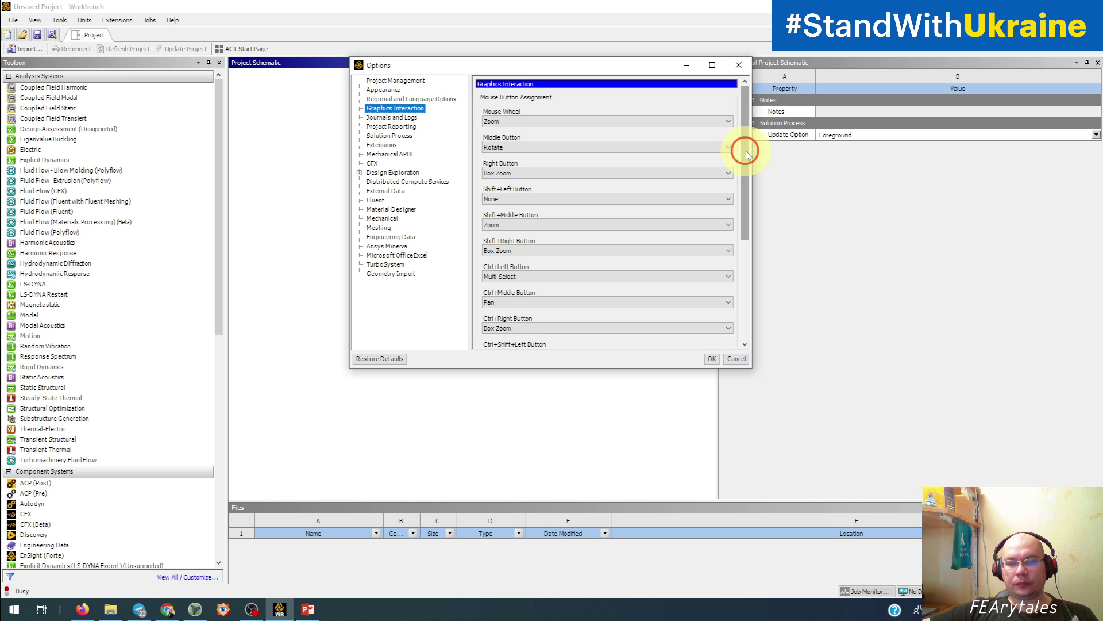
left_click_drag(744, 150, 721, 121)
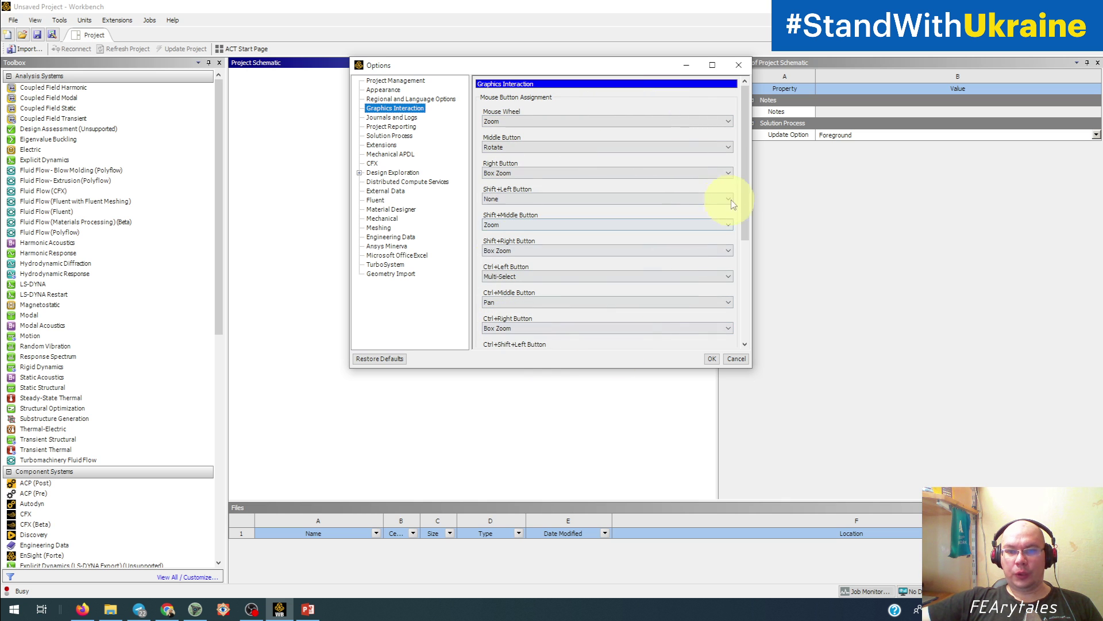
mouse_move(743, 208)
left_mouse_down()
mouse_move(730, 309)
mouse_move(737, 204)
left_mouse_up()
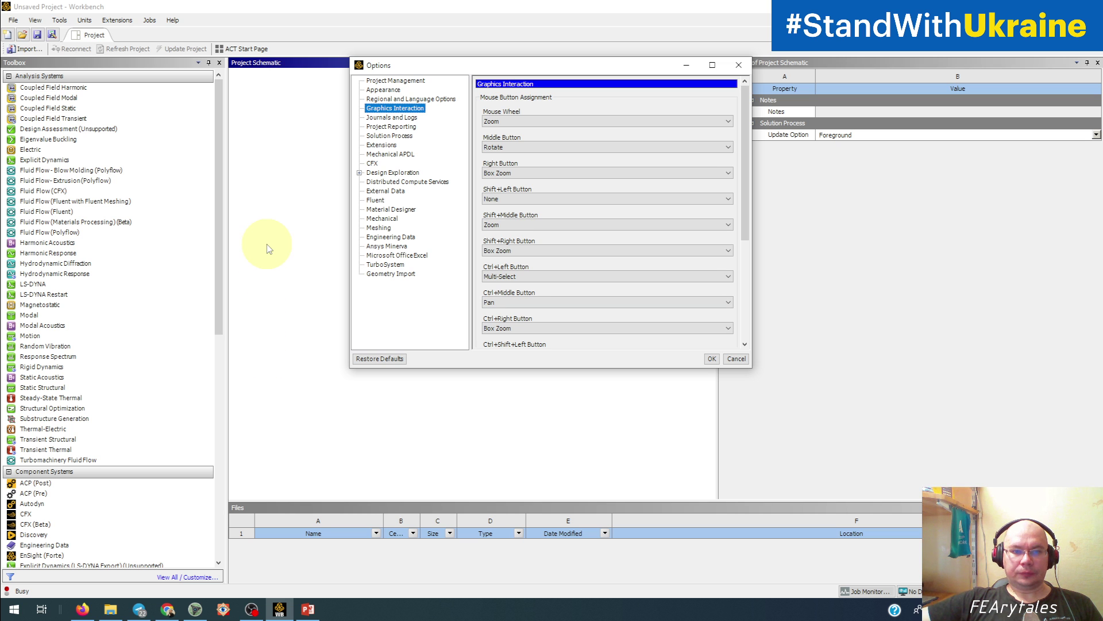
- Examine the Extensions options and the Solution Process options, including the choices for the default update option
left_click(381, 146)
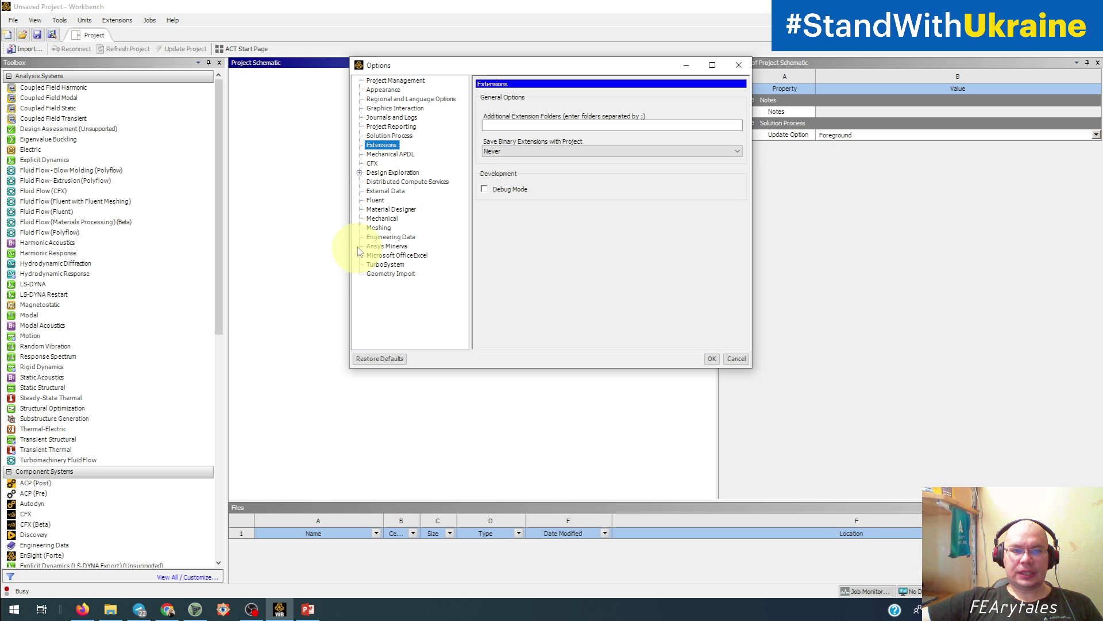
left_click(397, 138)
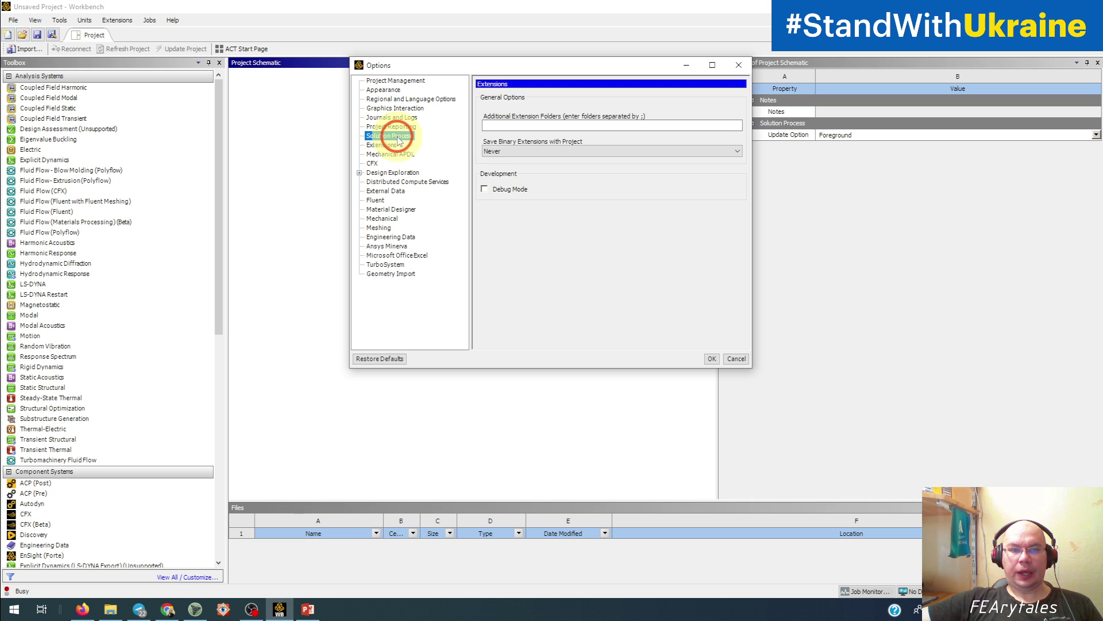
left_click(743, 198)
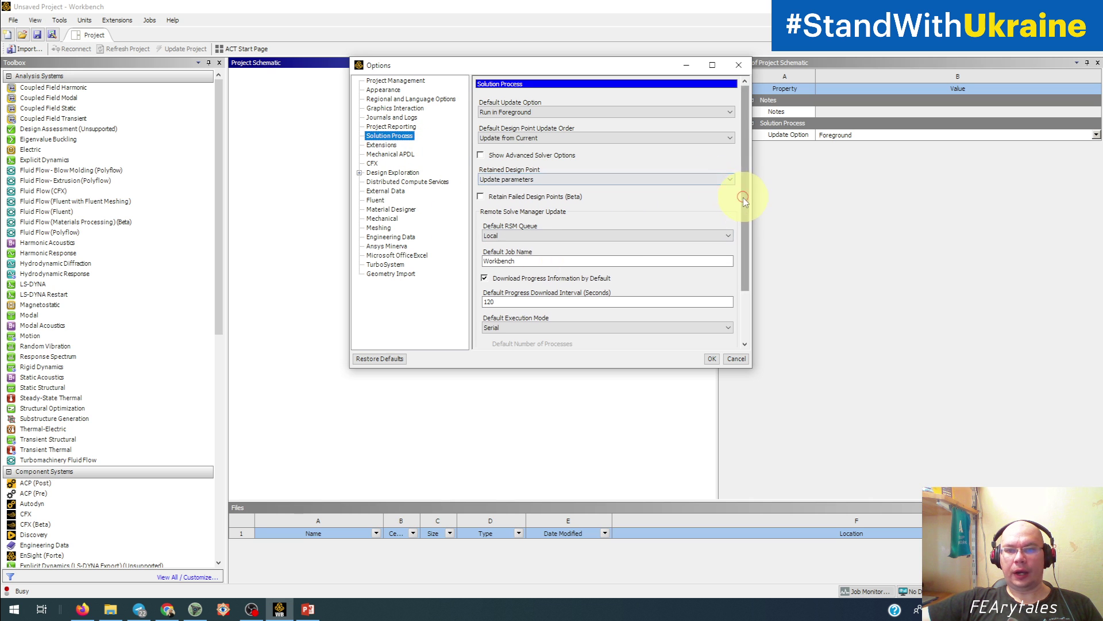
mouse_move(743, 198)
left_mouse_down()
mouse_move(737, 274)
mouse_move(753, 256)
mouse_move(747, 197)
left_mouse_up()
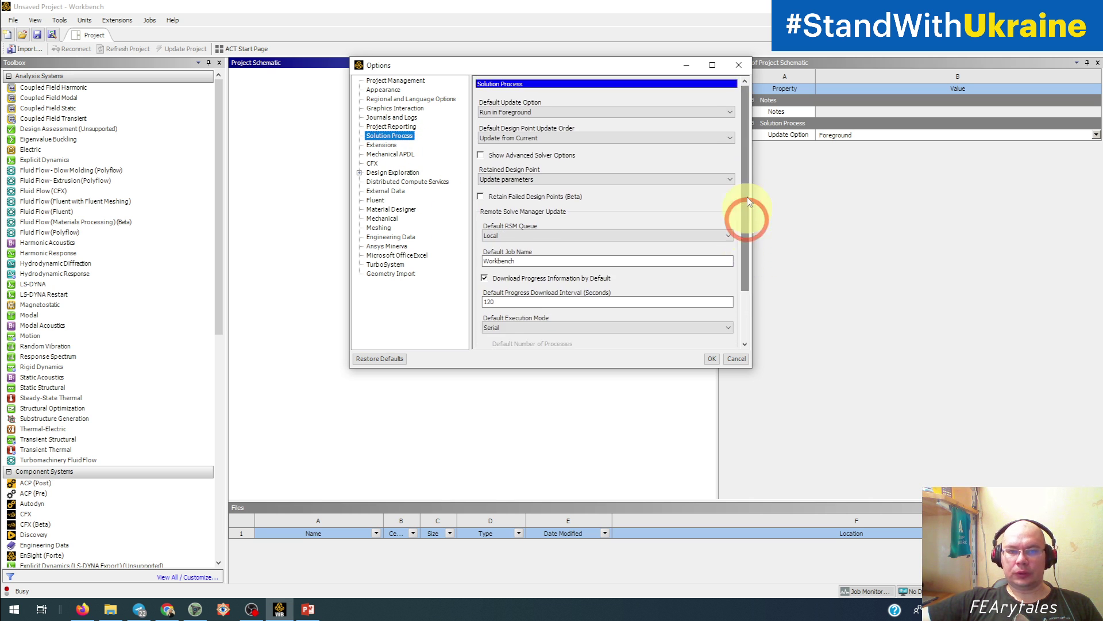
left_click(500, 113)
left_click(502, 125)
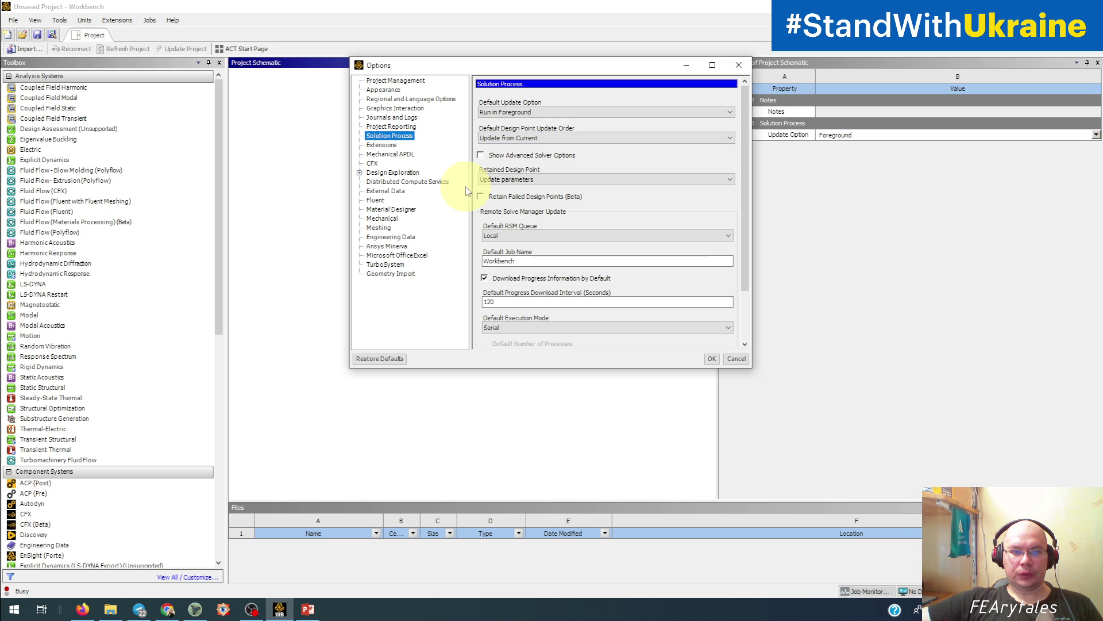
- Show the Design Exploration options and expand the category's subcategories
left_click(391, 172)
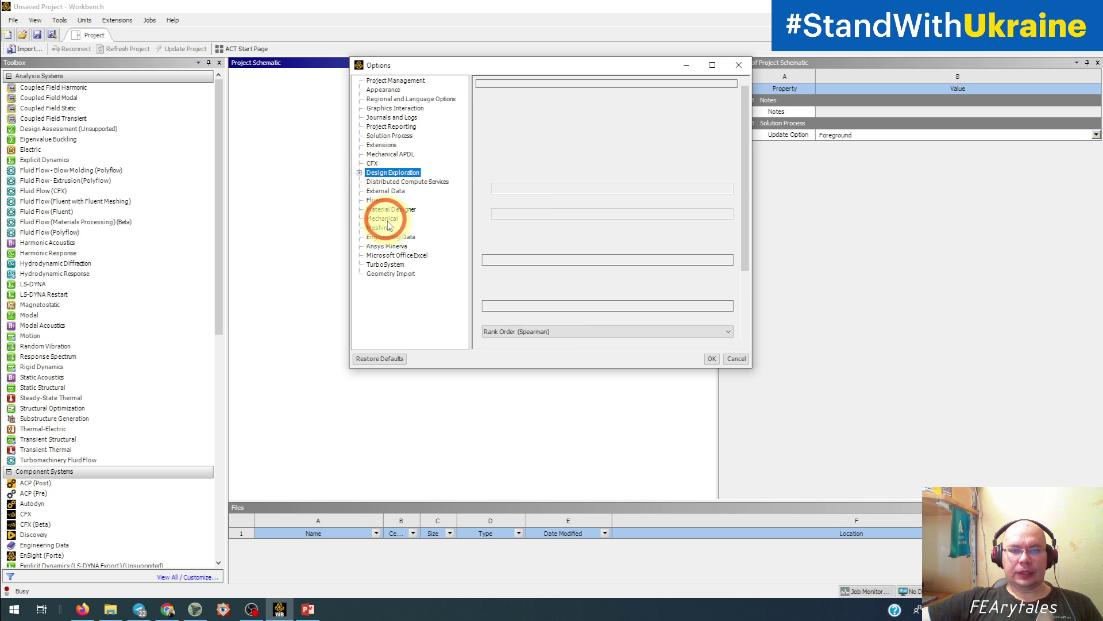
left_click(358, 172)
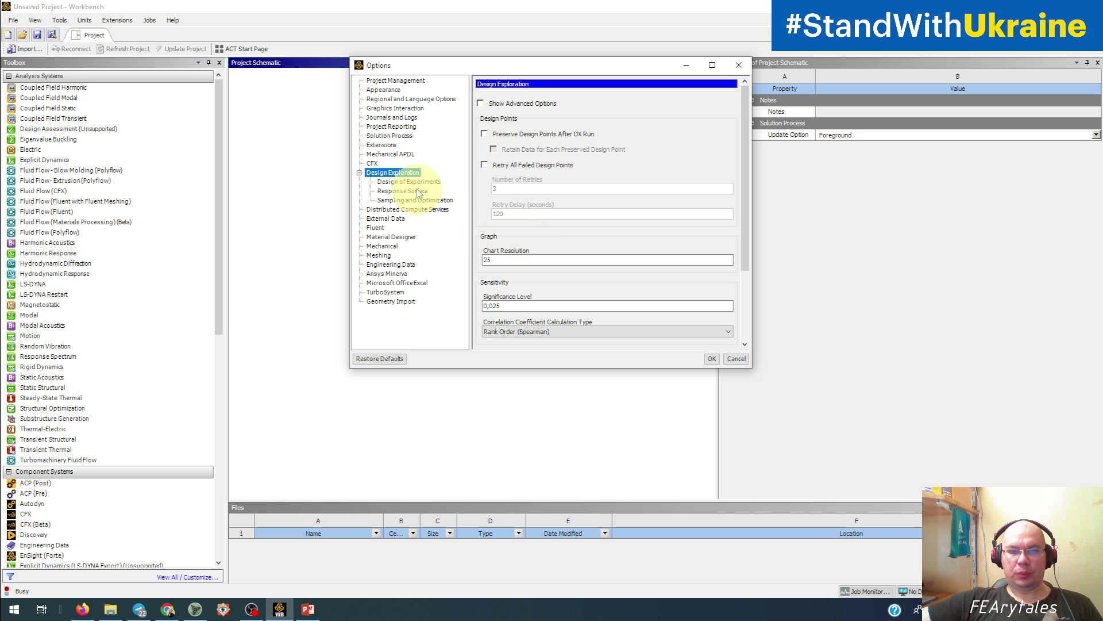
- Examine the Design Exploration options with the Design of Experiments and Response Surface subcategories, including the choices for the response surface type
left_click_drag(747, 219, 740, 298)
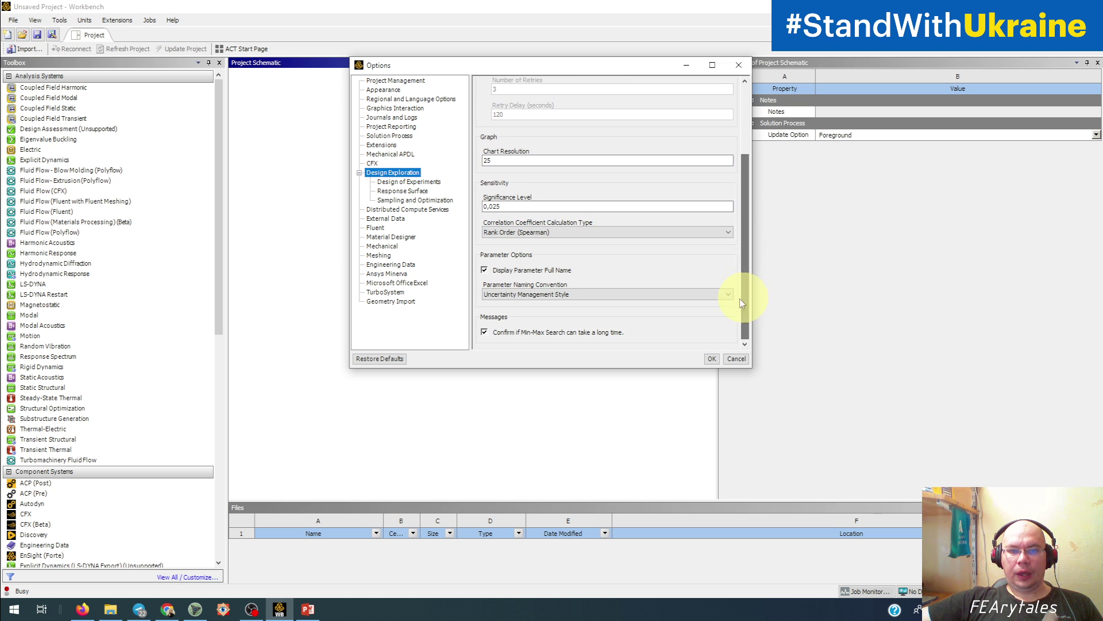
left_click(412, 183)
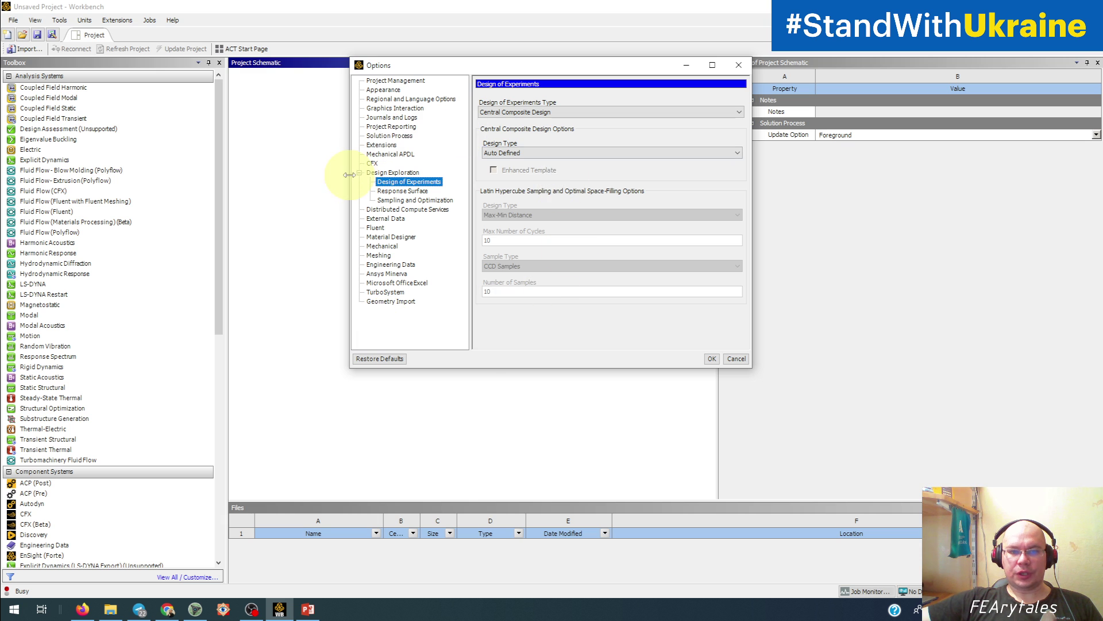
left_click(398, 191)
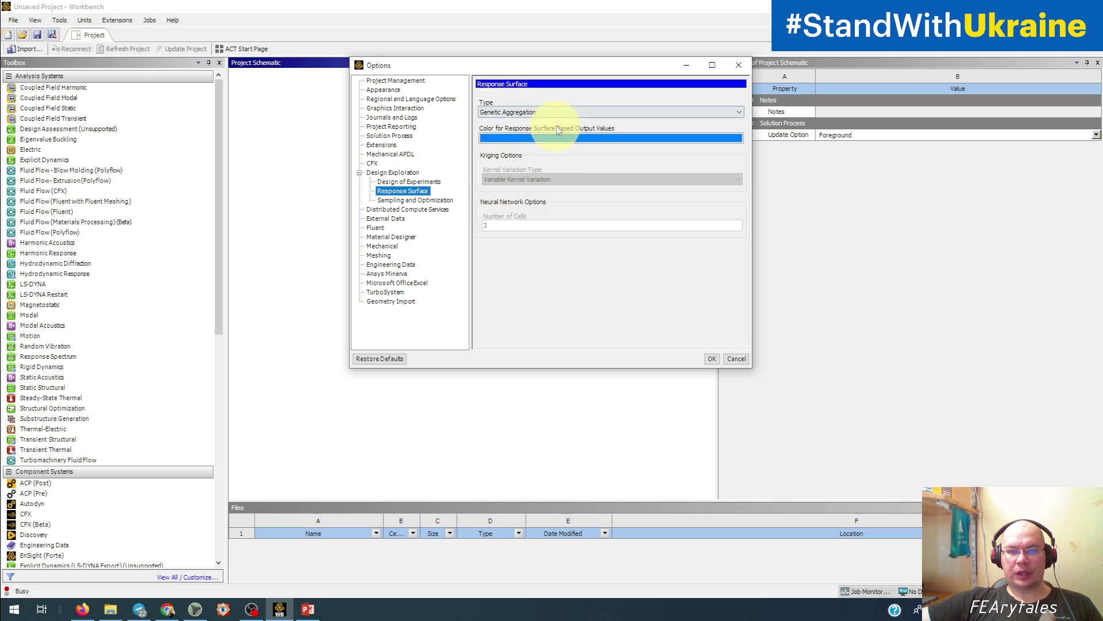
left_click(511, 113)
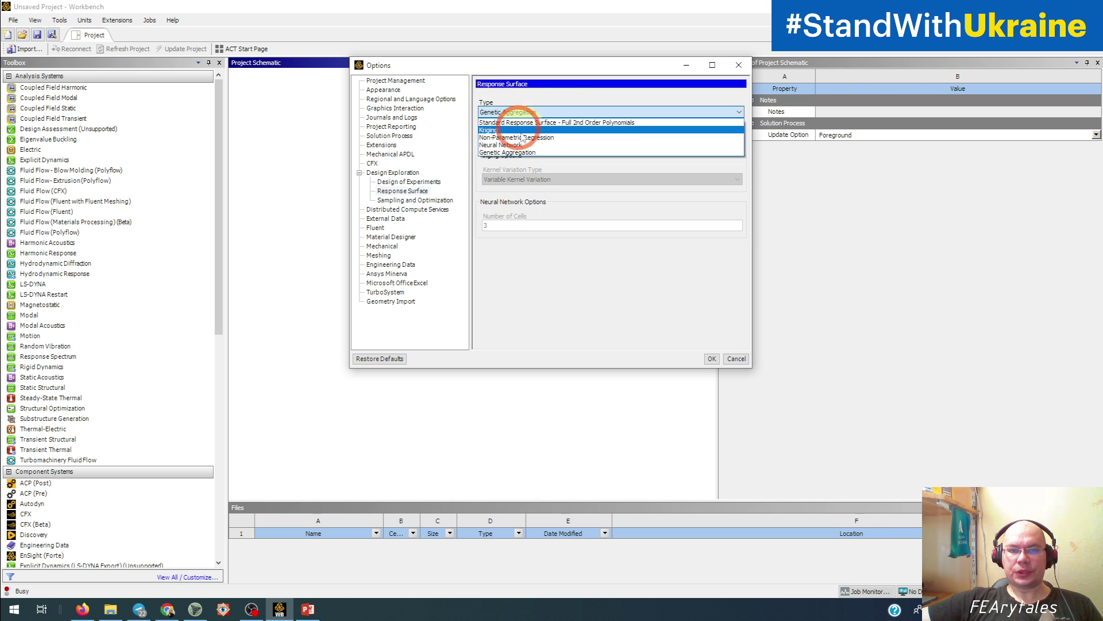
left_click(624, 313)
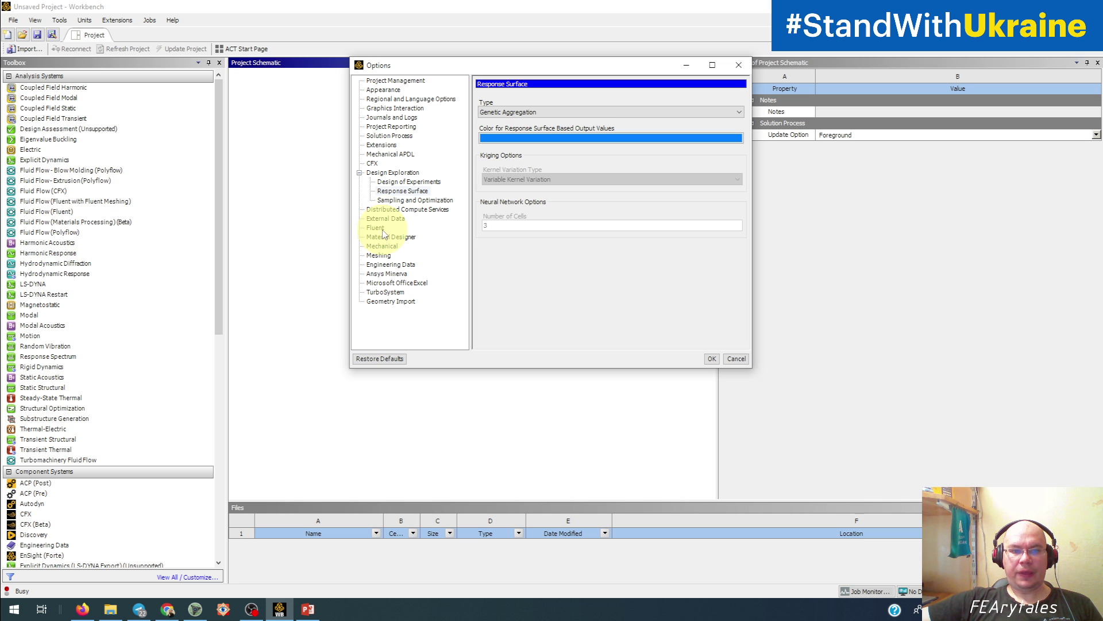
- Look through the options for Mechanical APDL, CFX, Distributed Compute Services, Fluent, Material Designer, Mechanical and Ansys Minerva
left_click(375, 154)
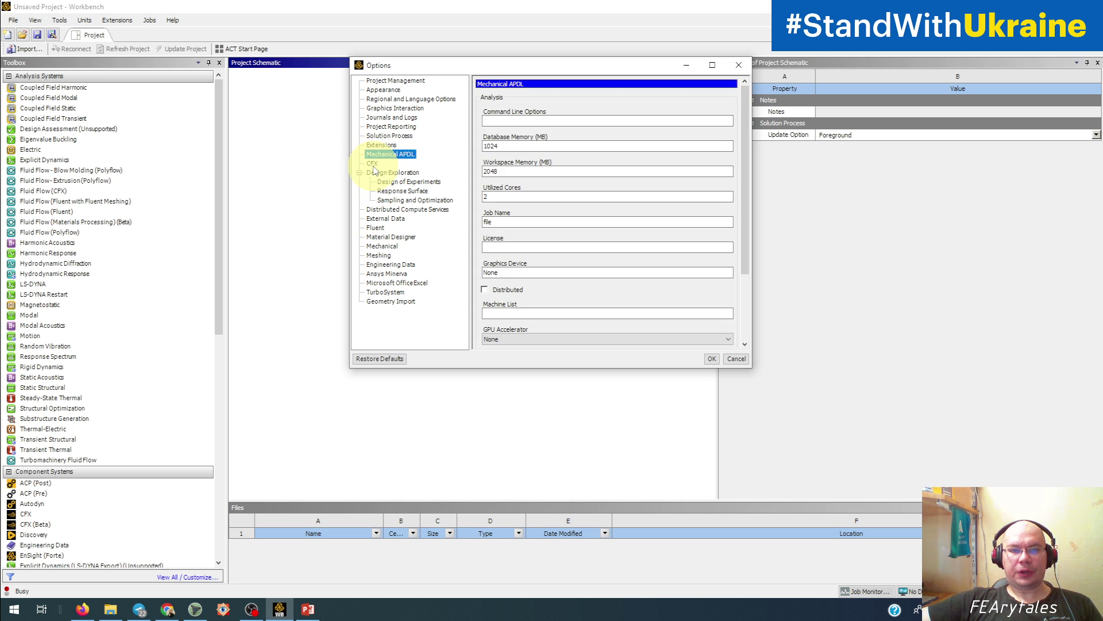
left_click(373, 164)
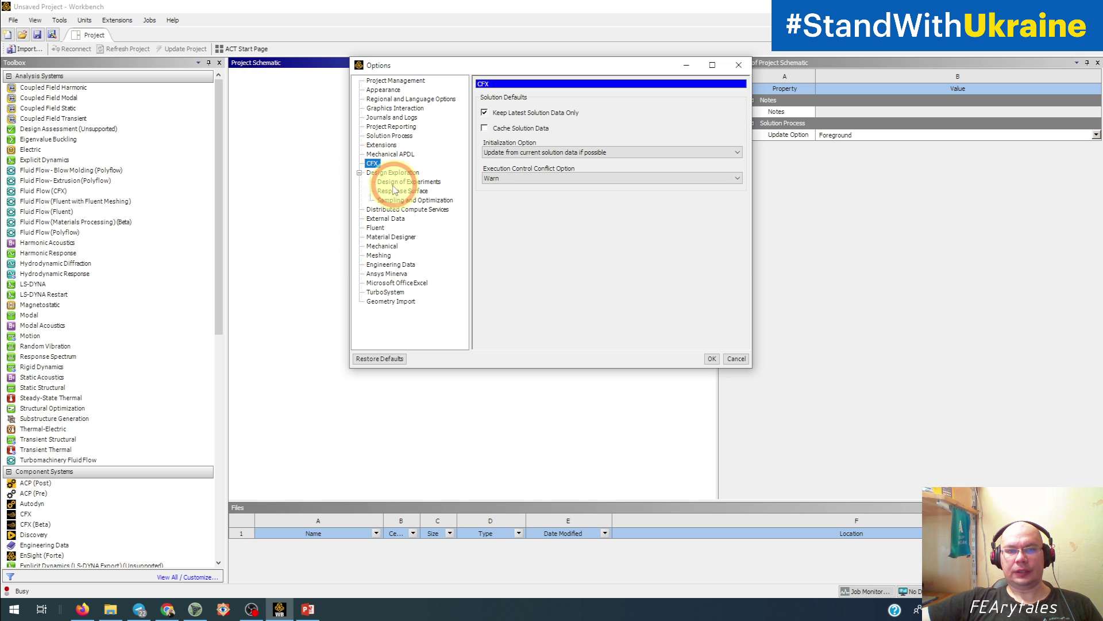
left_click(377, 209)
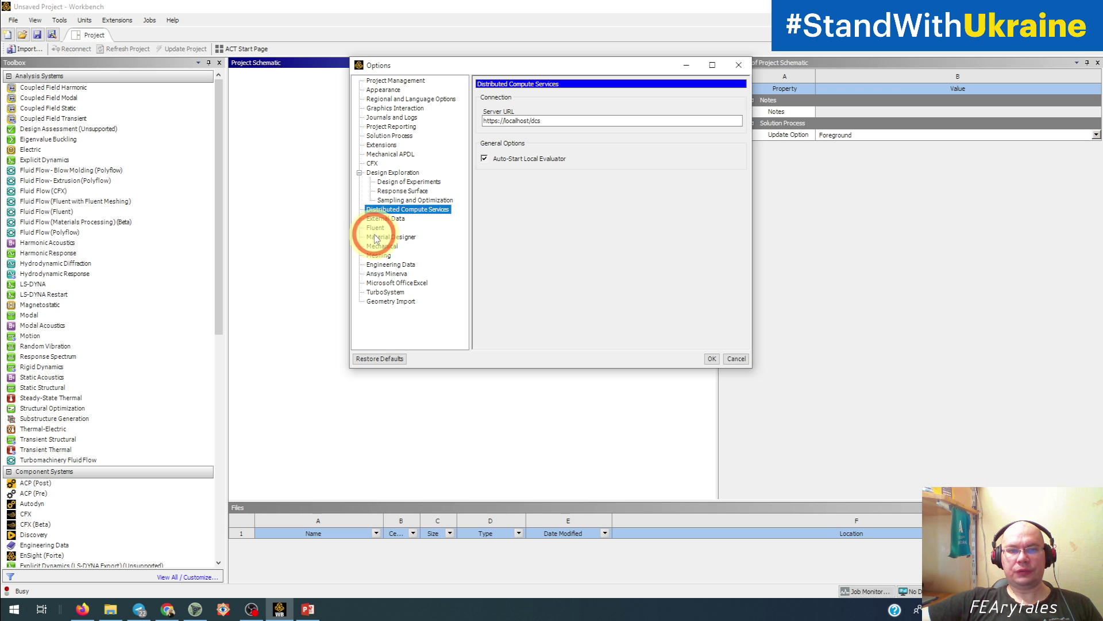
left_click(377, 228)
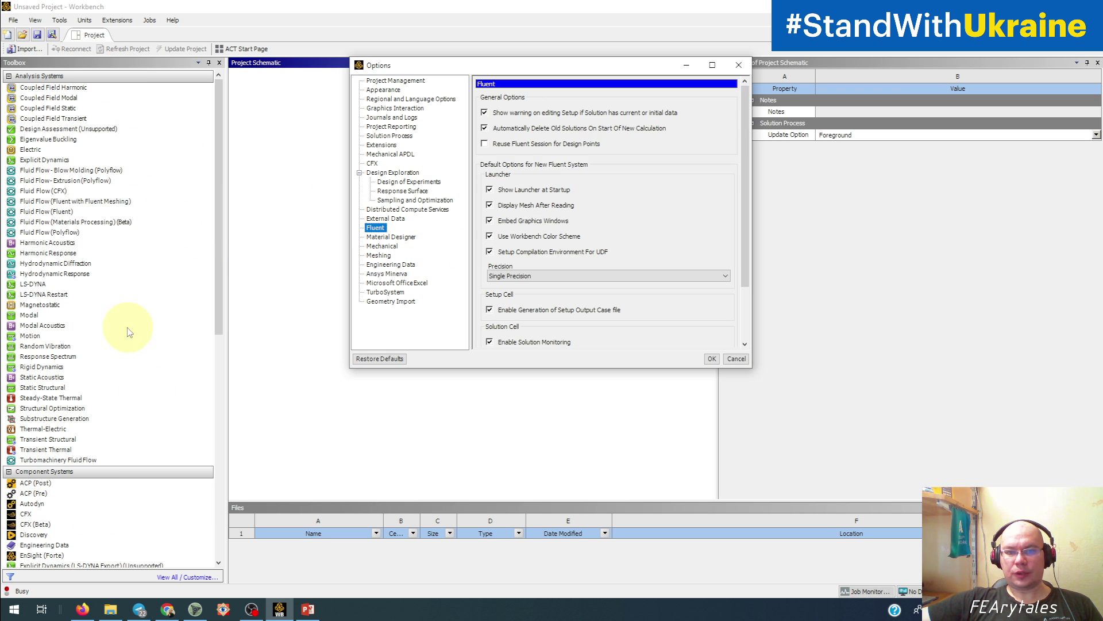
left_click(393, 238)
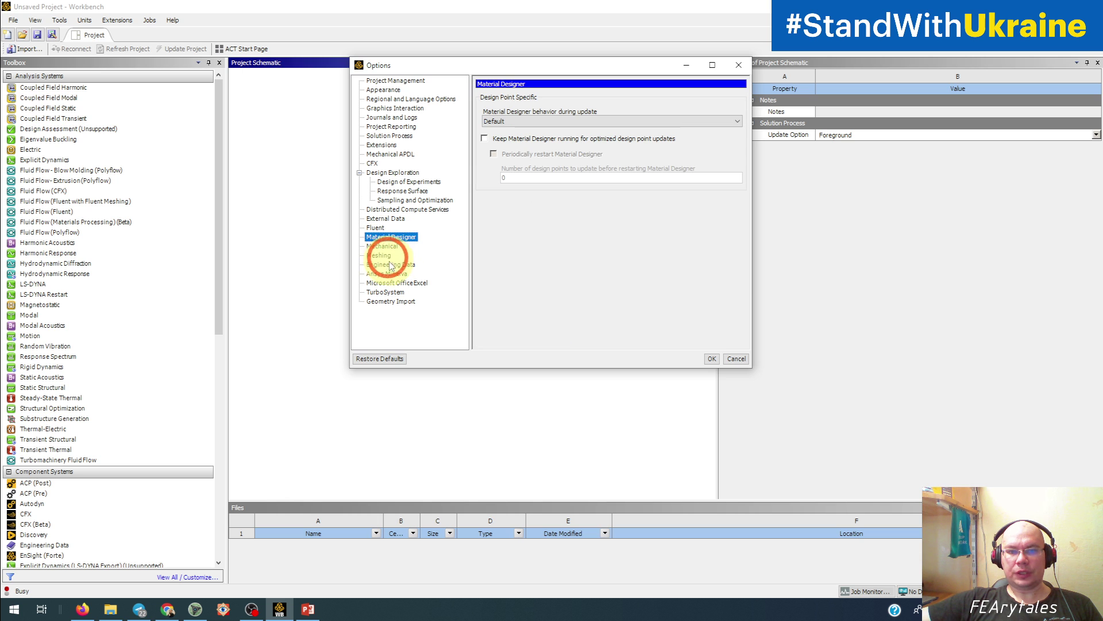
left_click(382, 247)
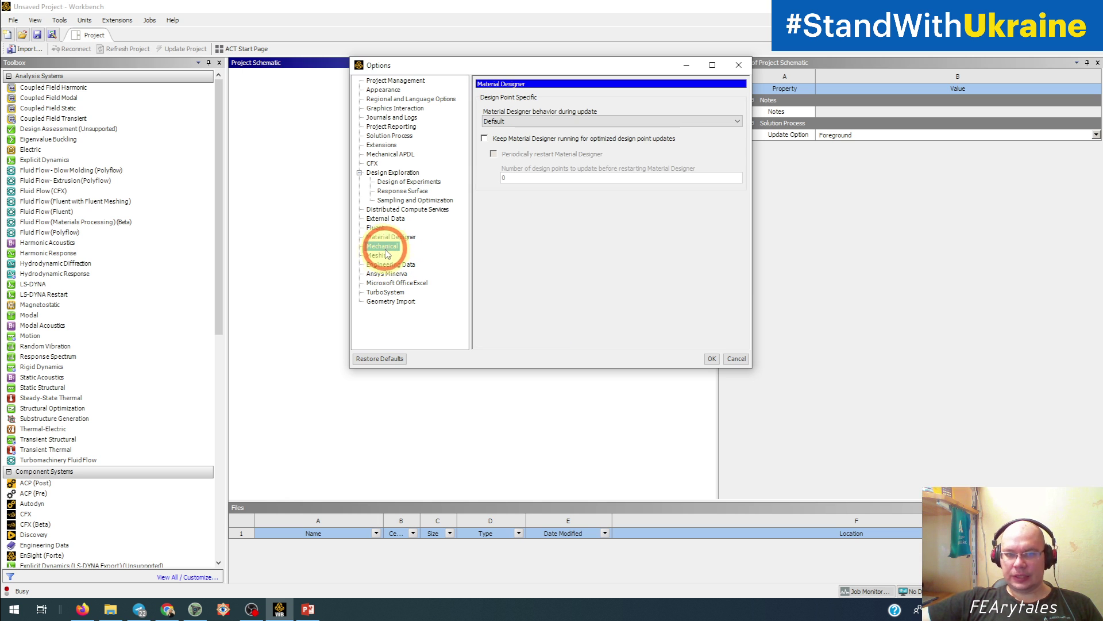
left_click(386, 274)
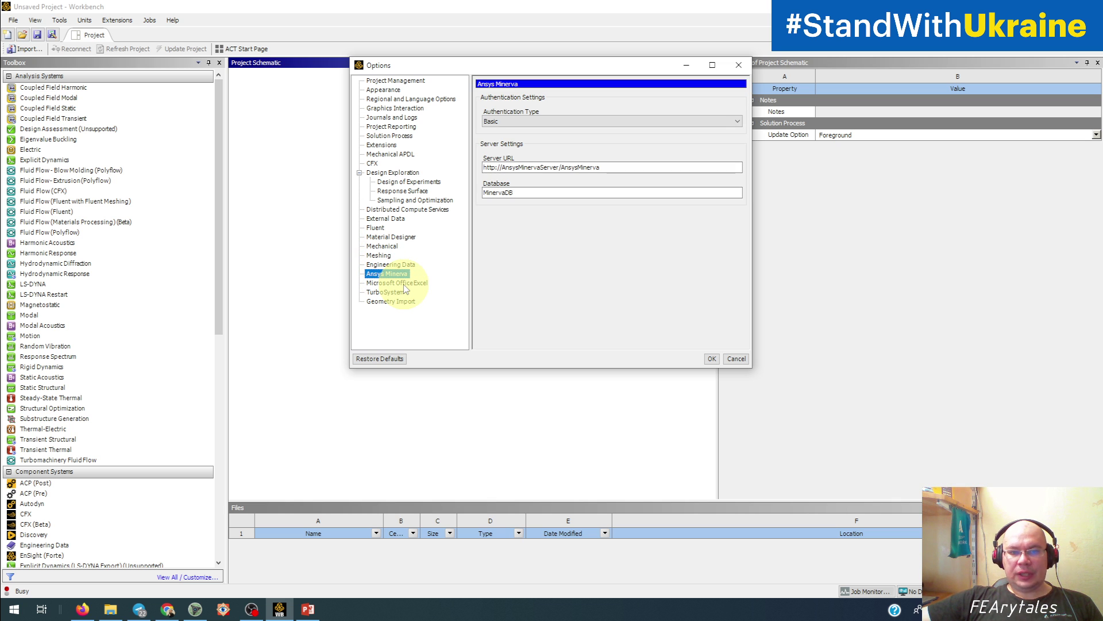
- Show the Geometry Import options and check which programs are offered as the preferred geometry editor
left_click(399, 301)
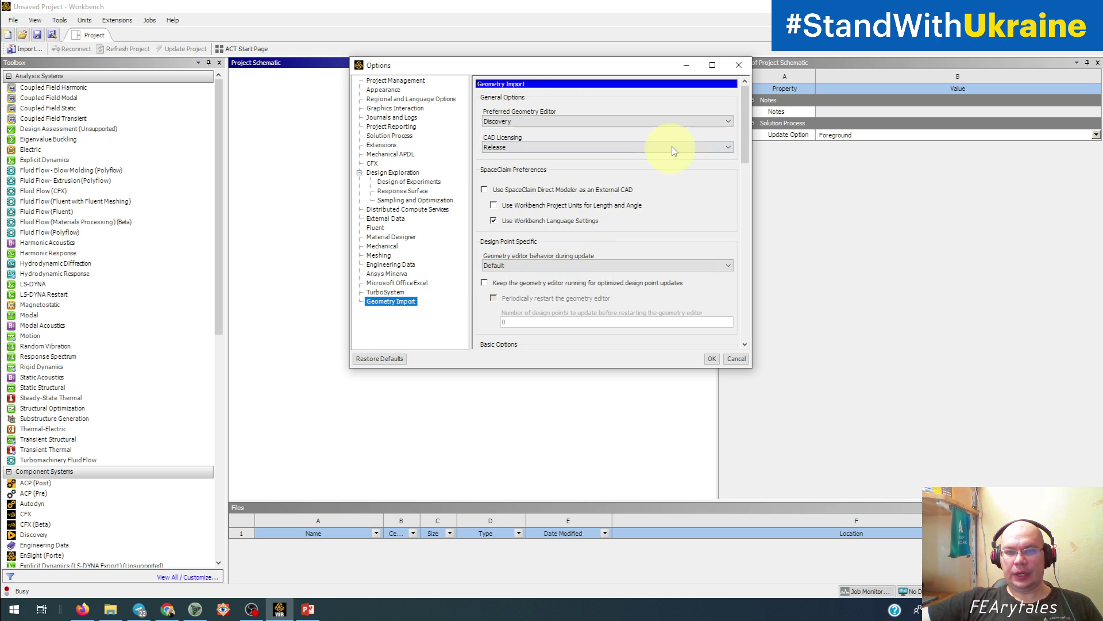
left_click(726, 121)
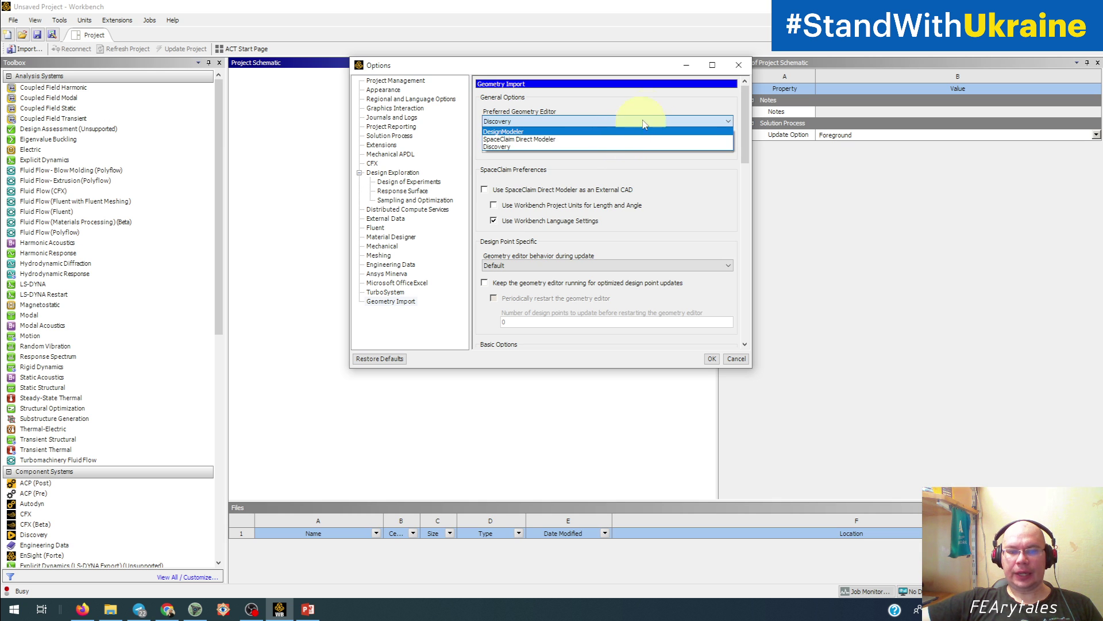
left_click(656, 103)
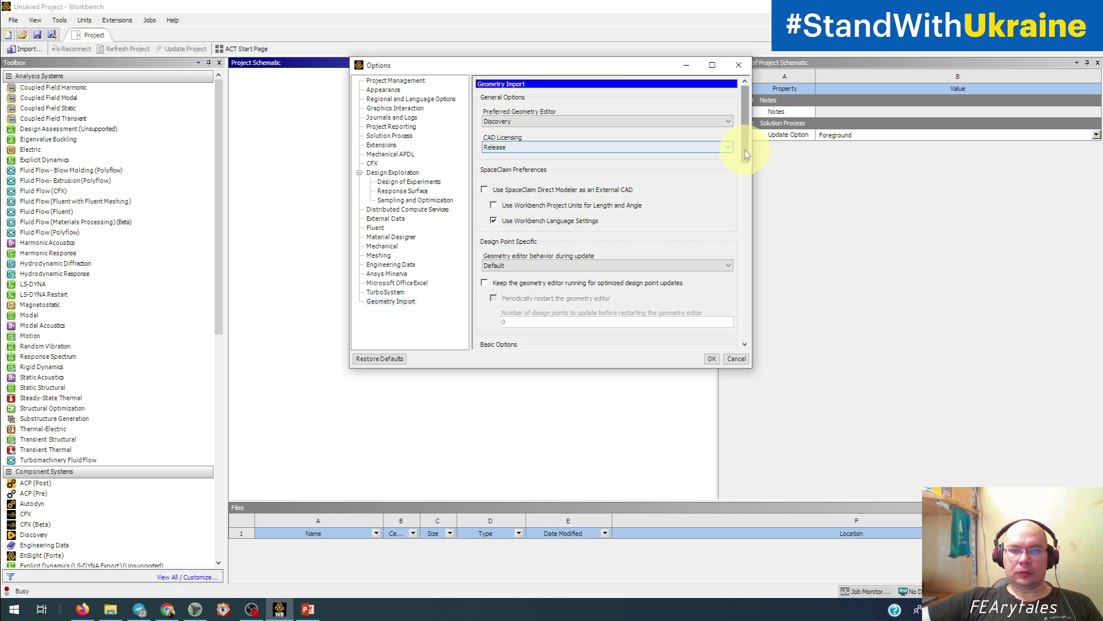
- Examine the basic and advanced Geometry Import options through to the post-import script, and close the Options dialog without saving changes
left_click_drag(745, 149, 747, 224)
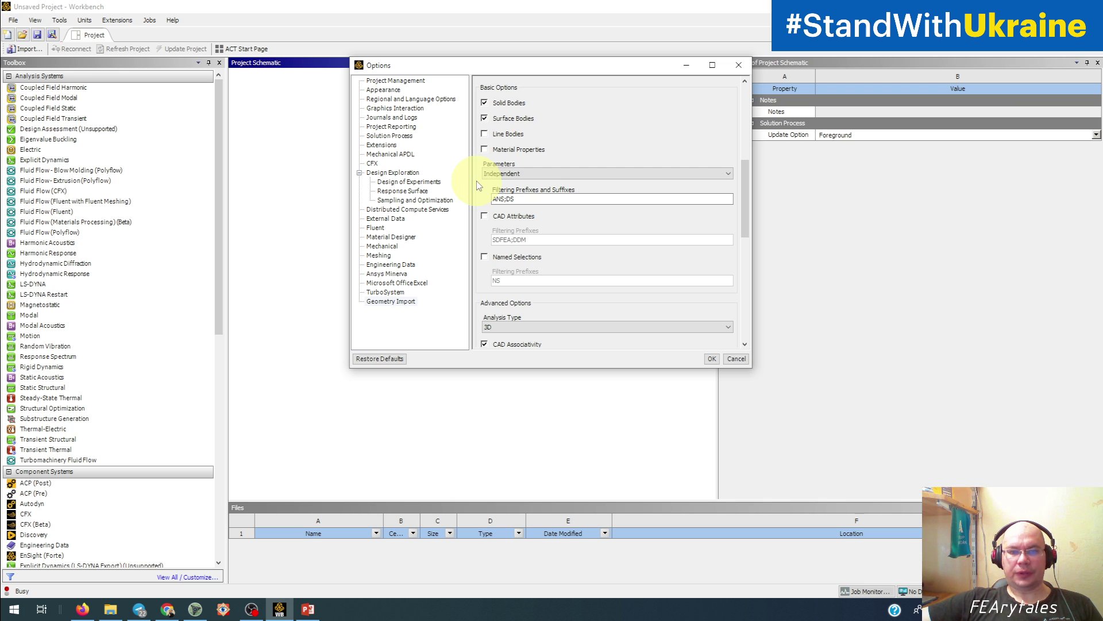
left_click_drag(745, 213, 750, 322)
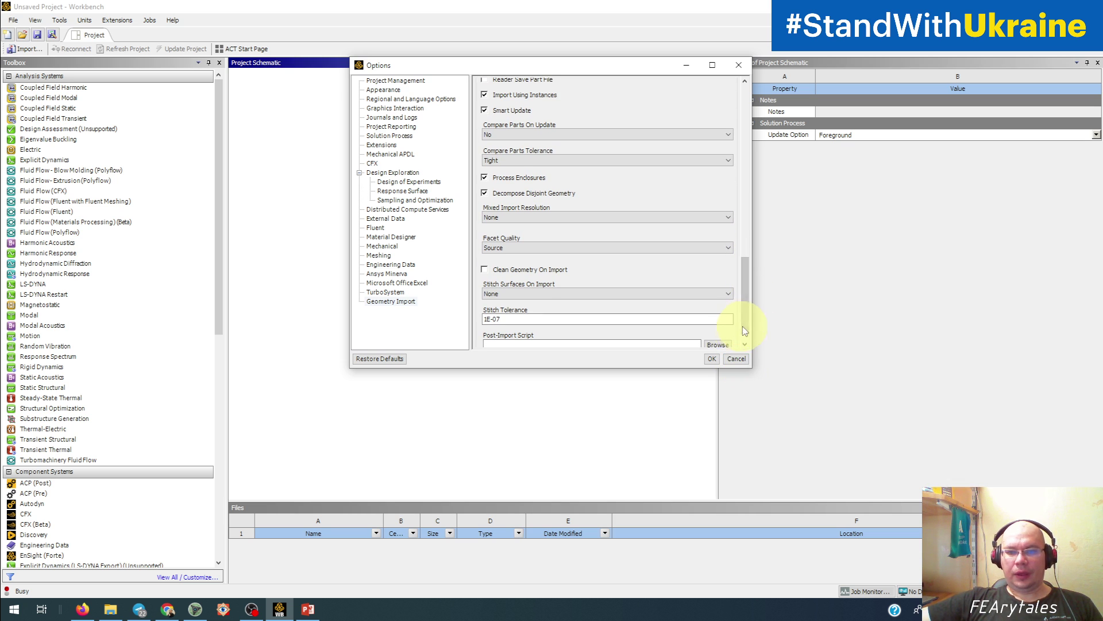
left_click(745, 344)
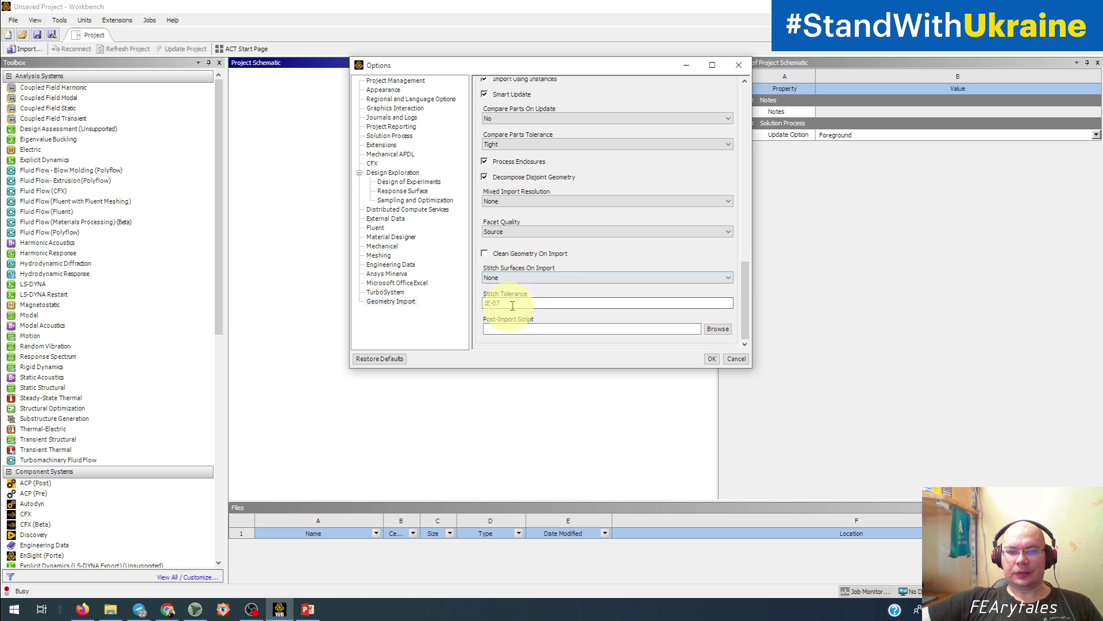
left_click(490, 303)
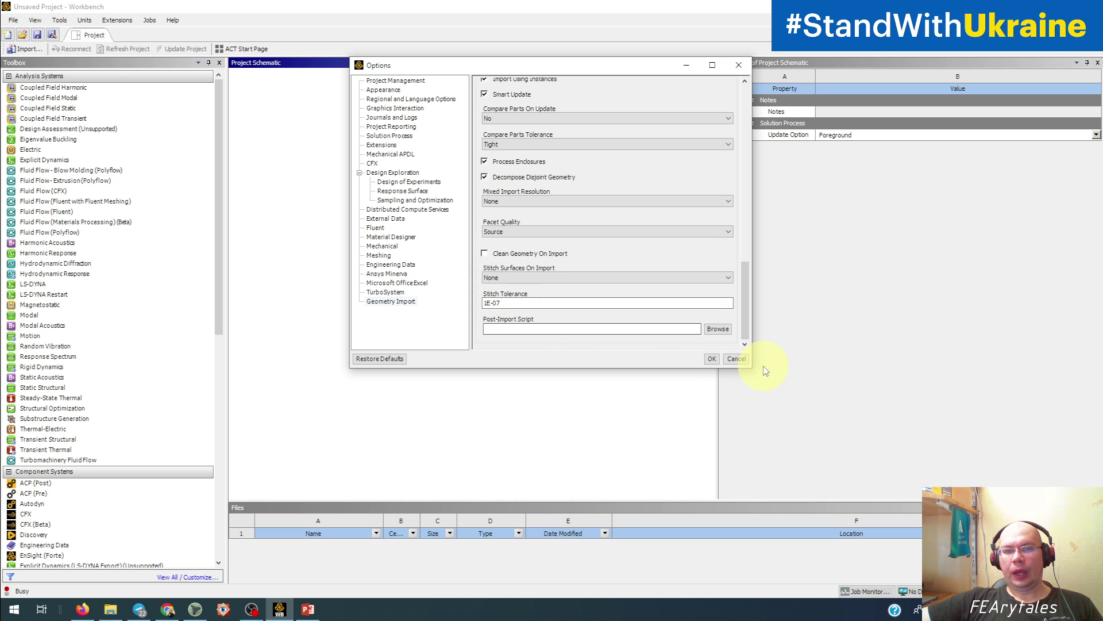
left_click_drag(748, 322, 746, 253)
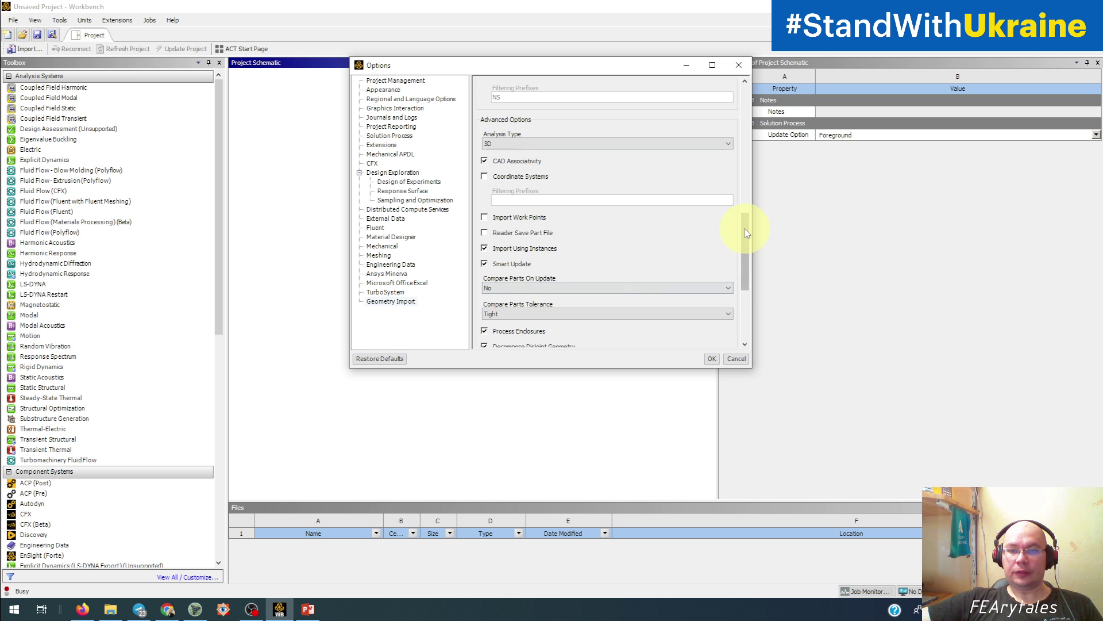
left_click_drag(746, 236, 749, 217)
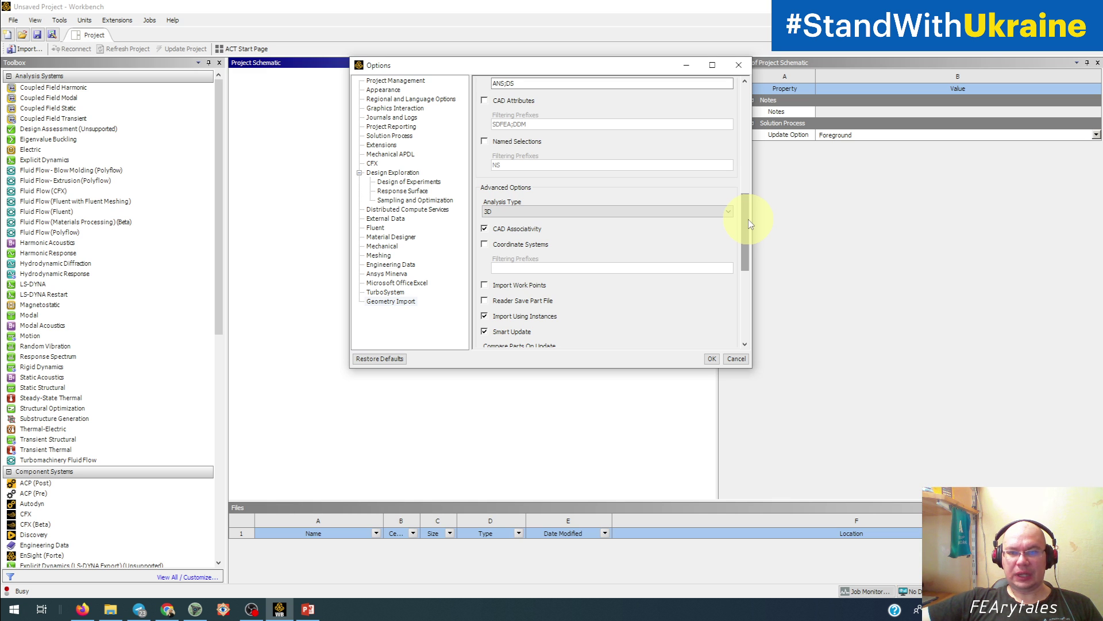
left_click_drag(748, 219, 750, 210)
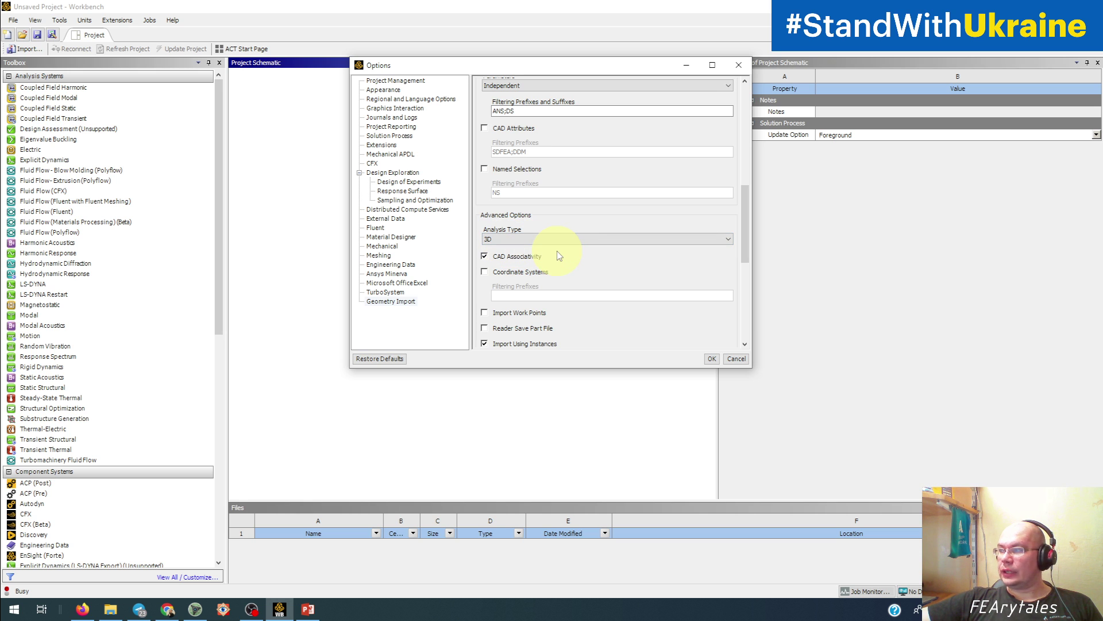
left_click(737, 358)
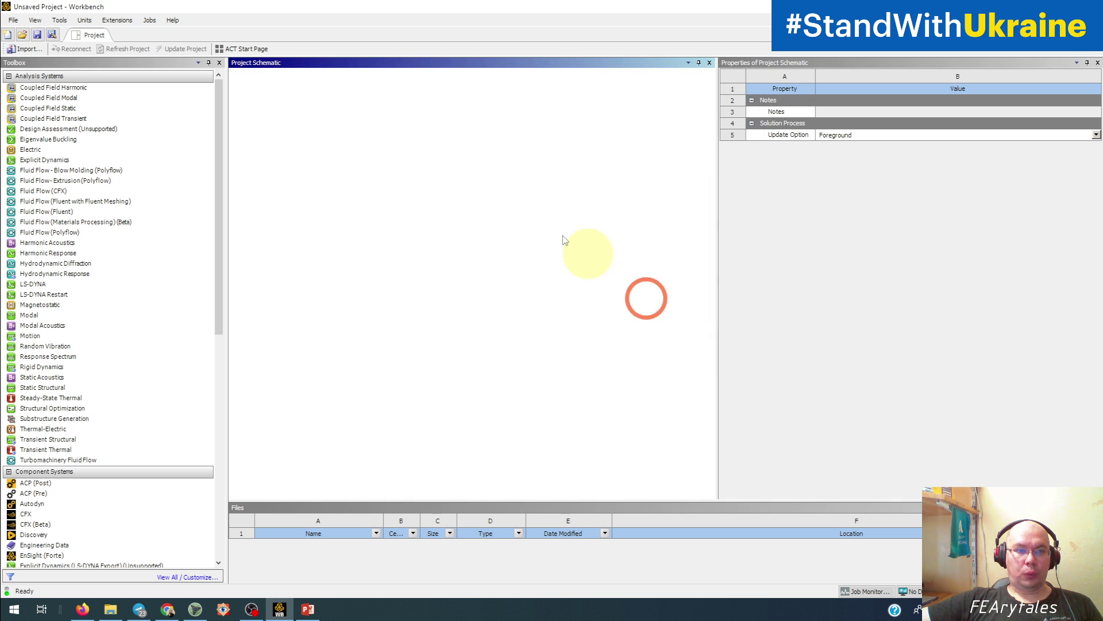
- Check which unit systems and value display settings are offered for the project
left_click(60, 20)
left_click(73, 64)
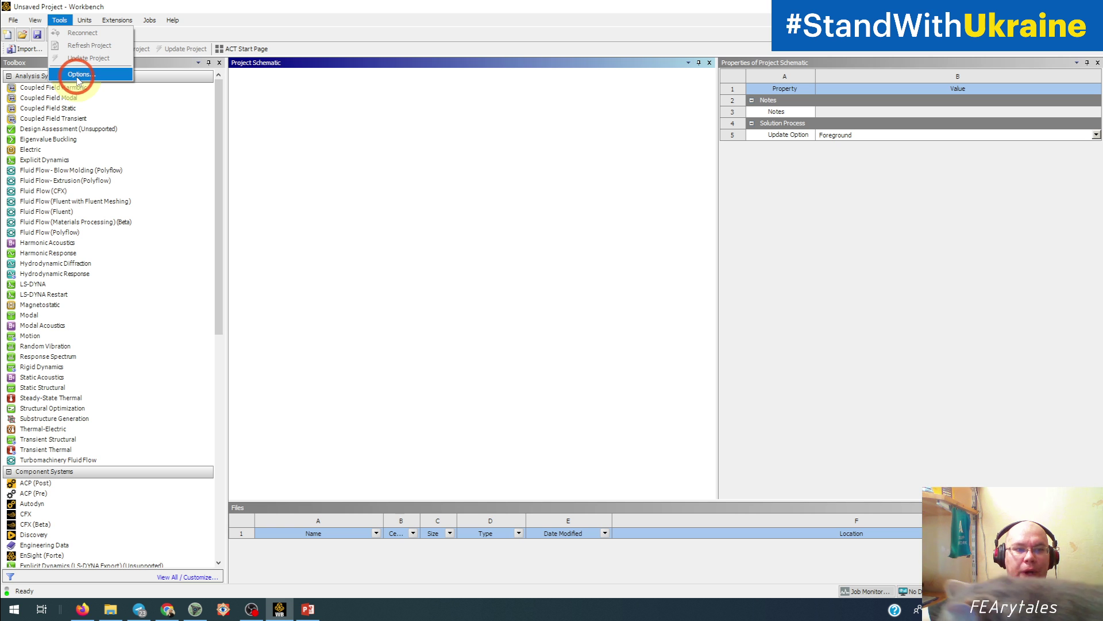
key("Right")
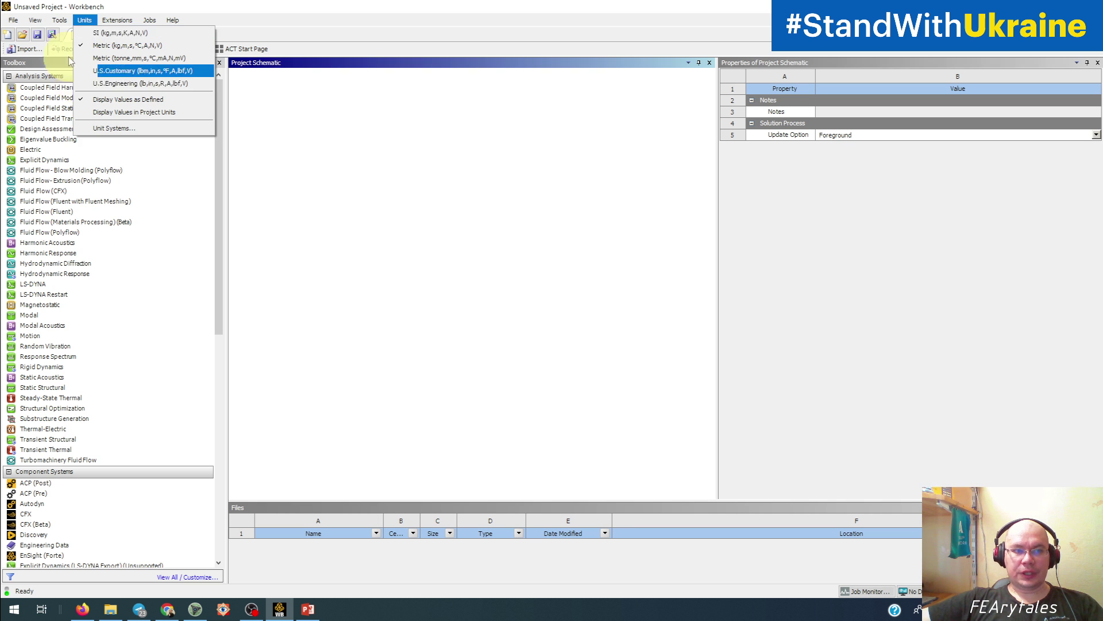
mouse_move(65, 25)
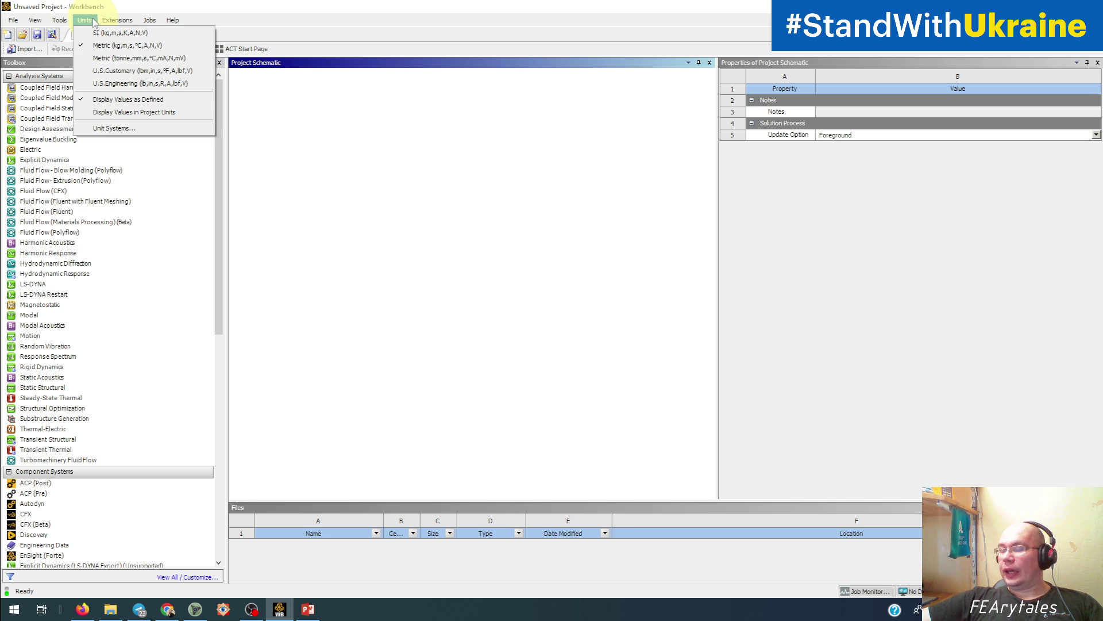